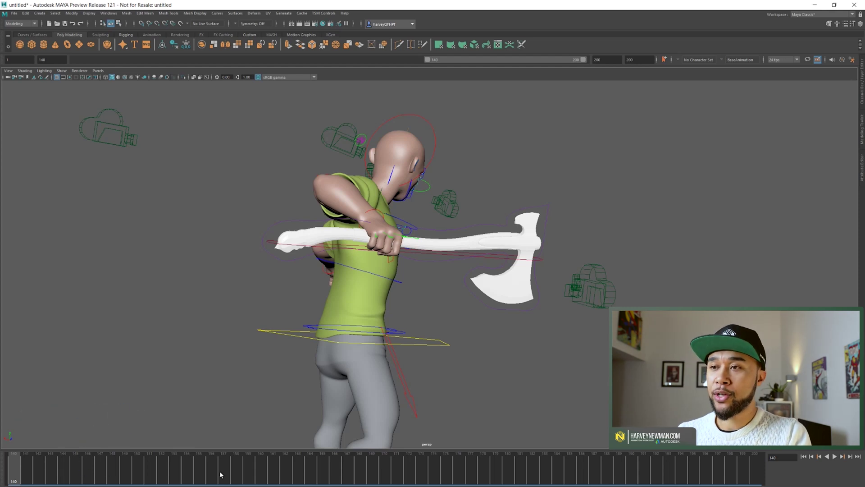
# Step: Scrub the axe throw over its first frames from frame 140 and play the animation
pyautogui.moveTo(27, 466); pyautogui.dragTo(131, 456)
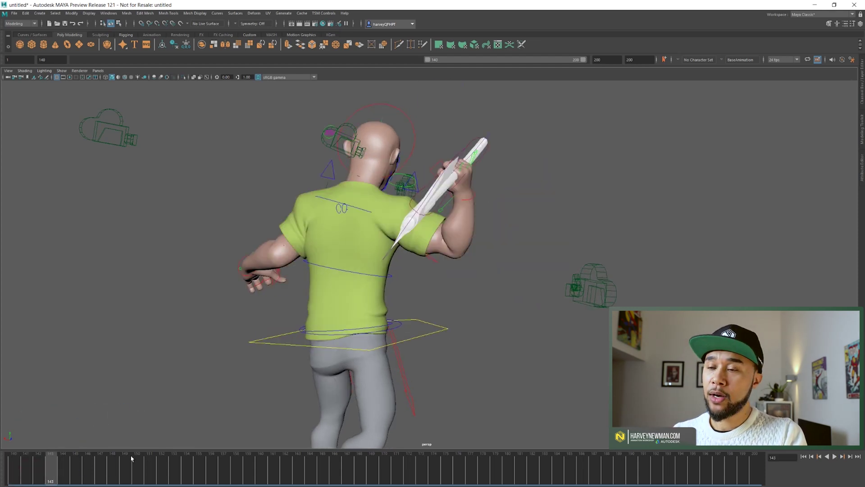
pyautogui.moveTo(26, 461); pyautogui.dragTo(13, 461)
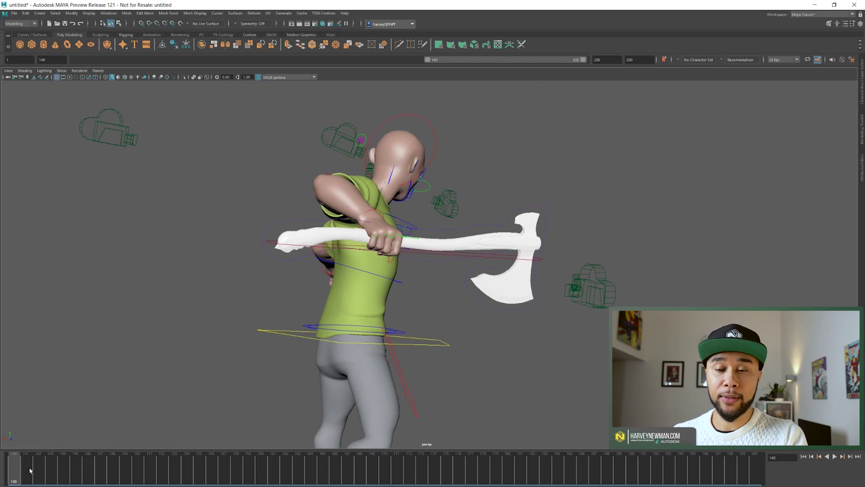
pyautogui.hotkey('alt', 'v')
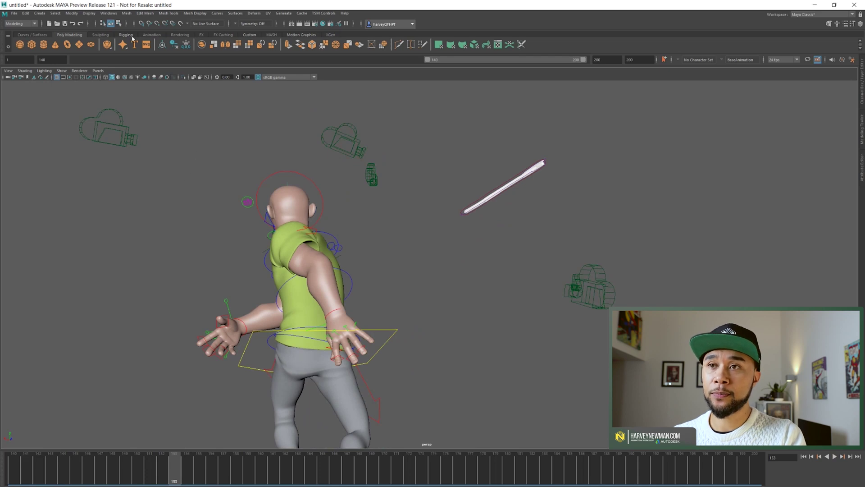
# Step: Open the Graph Editor beneath the viewport, show the Upper_Body control's curves in it, and enlarge its area
pyautogui.click(109, 13)
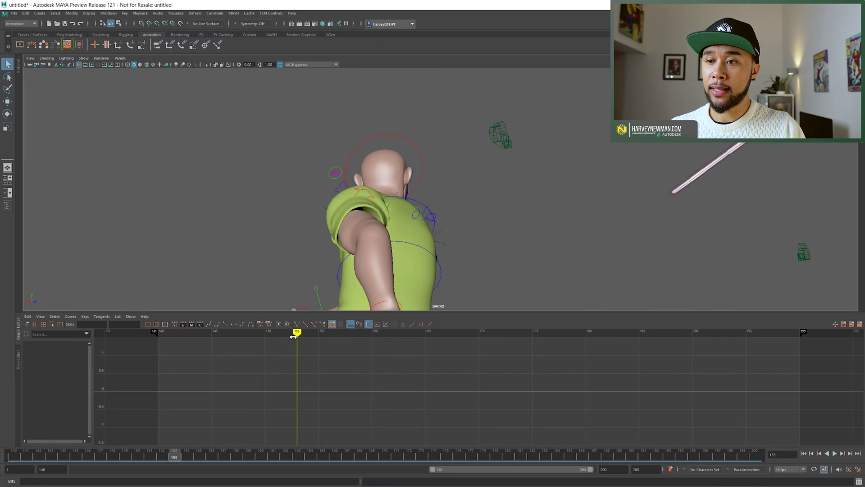
pyautogui.moveTo(294, 337); pyautogui.dragTo(163, 430)
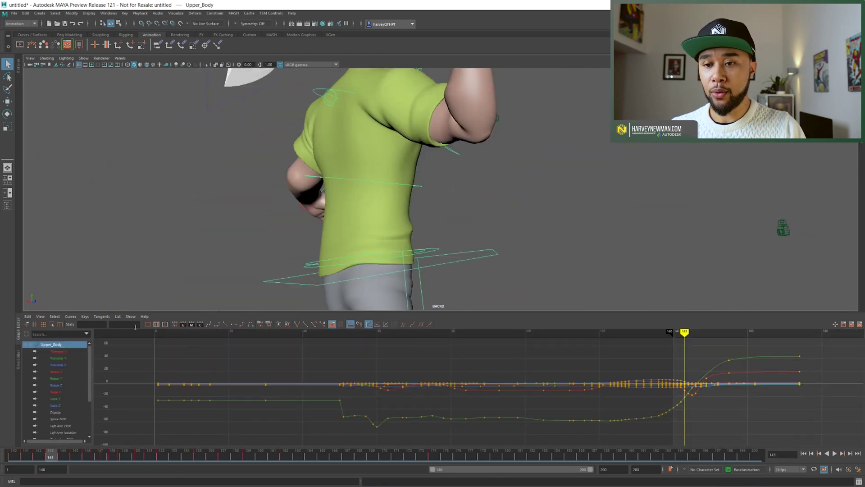
pyautogui.moveTo(81, 413); pyautogui.dragTo(147, 452)
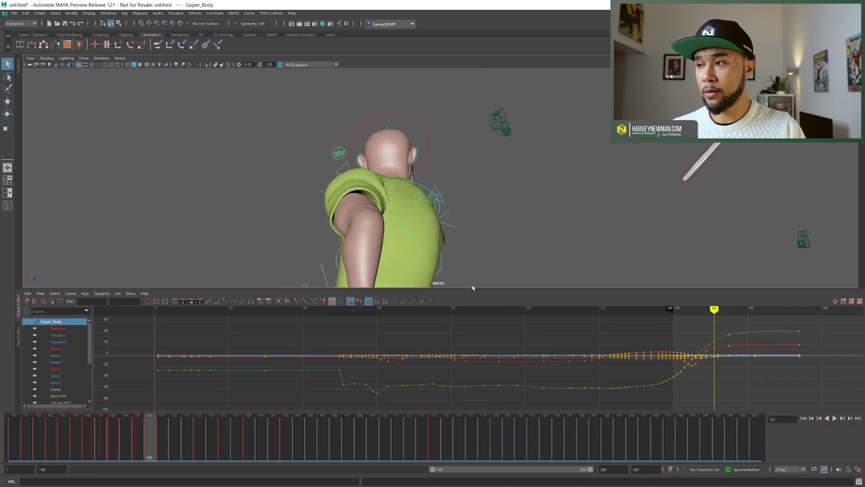
pyautogui.moveTo(480, 290); pyautogui.dragTo(480, 254)
# Step: Scrub the animation with both the Graph Editor's time marker and the time slider, ending at frame 151
pyautogui.click(503, 274)
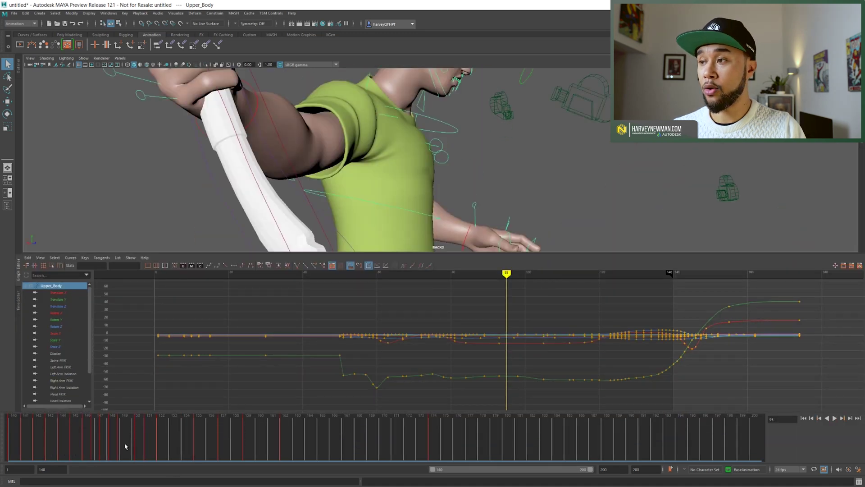
pyautogui.moveTo(96, 441); pyautogui.dragTo(149, 443)
pyautogui.moveTo(712, 275); pyautogui.dragTo(421, 280)
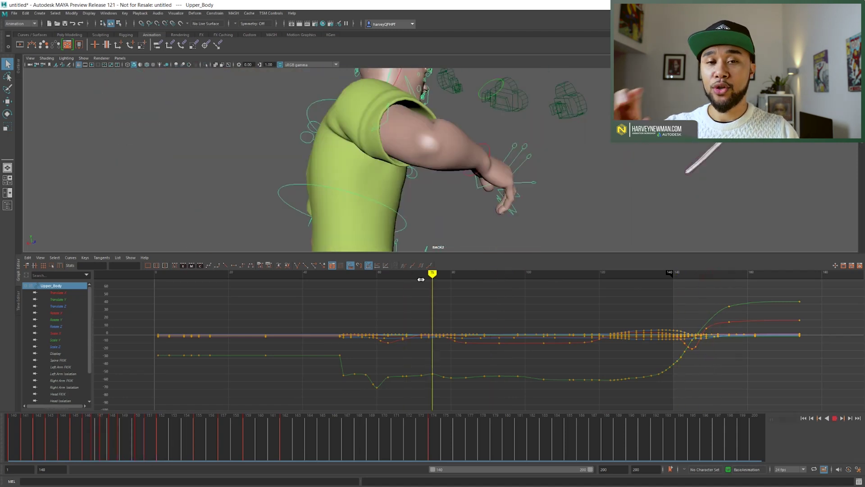
pyautogui.click(421, 278)
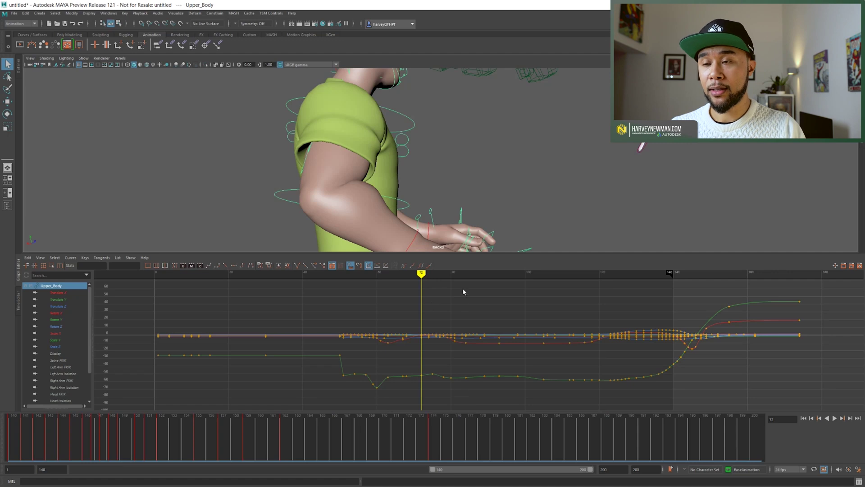
pyautogui.click(147, 444)
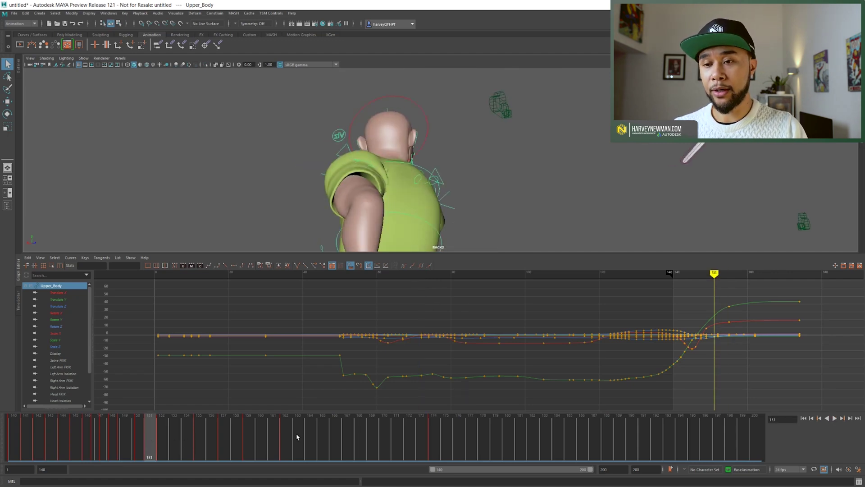
# Step: Scrub the time slider back to frame 144 and forward to frame 148 to review the character's throwing motion
pyautogui.moveTo(155, 438)
pyautogui.mouseDown()
pyautogui.moveTo(113, 439)
pyautogui.moveTo(371, 444)
pyautogui.moveTo(63, 444)
pyautogui.mouseUp()
pyautogui.scroll(-5, 384, 203)
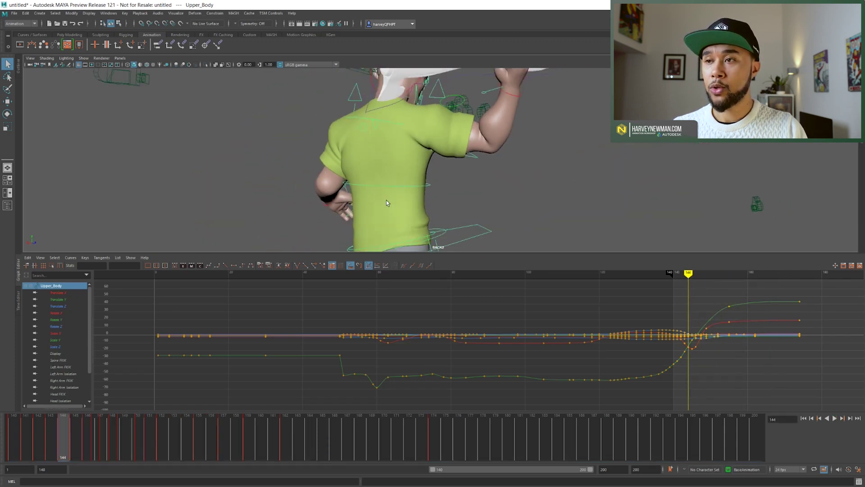
pyautogui.keyDown('alt'); pyautogui.moveTo(398, 196); pyautogui.dragTo(383, 226, button='middle'); pyautogui.keyUp('alt')
pyautogui.keyDown('alt'); pyautogui.moveTo(384, 226); pyautogui.dragTo(408, 218); pyautogui.keyUp('alt')
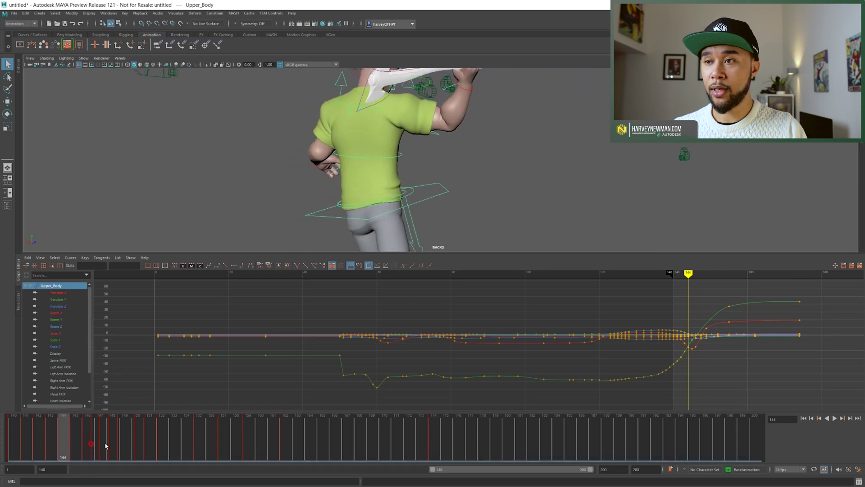
pyautogui.moveTo(106, 446)
pyautogui.mouseDown()
pyautogui.moveTo(198, 444)
pyautogui.moveTo(51, 444)
pyautogui.moveTo(125, 444)
pyautogui.moveTo(96, 430)
pyautogui.moveTo(116, 430)
pyautogui.mouseUp()
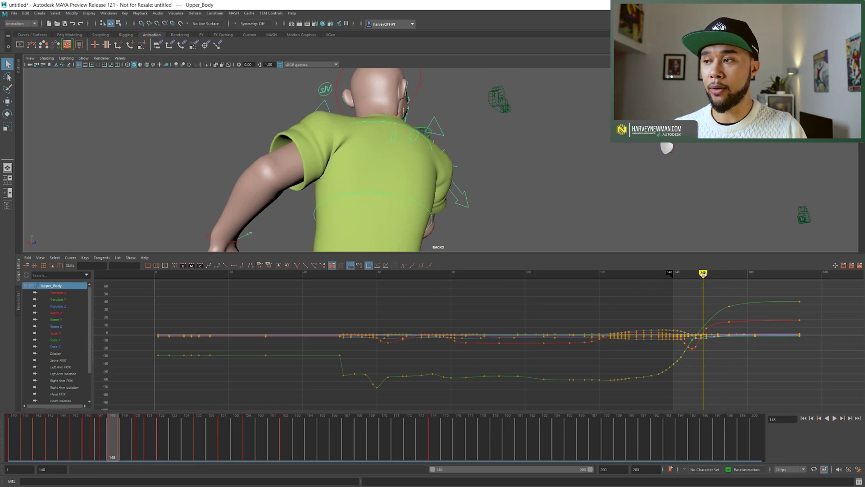
# Step: Go to frame 151, isolate Upper_Body's Translate Y curve, and select its key at frame 147.42
pyautogui.moveTo(706, 276)
pyautogui.mouseDown()
pyautogui.moveTo(390, 291)
pyautogui.moveTo(672, 296)
pyautogui.moveTo(628, 299)
pyautogui.moveTo(665, 307)
pyautogui.moveTo(622, 309)
pyautogui.moveTo(726, 332)
pyautogui.moveTo(700, 322)
pyautogui.moveTo(713, 325)
pyautogui.mouseUp()
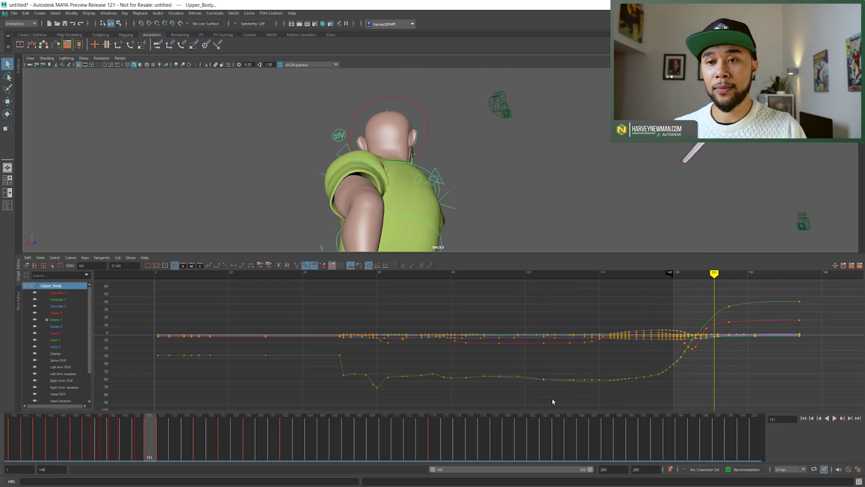
pyautogui.moveTo(547, 398); pyautogui.dragTo(547, 398)
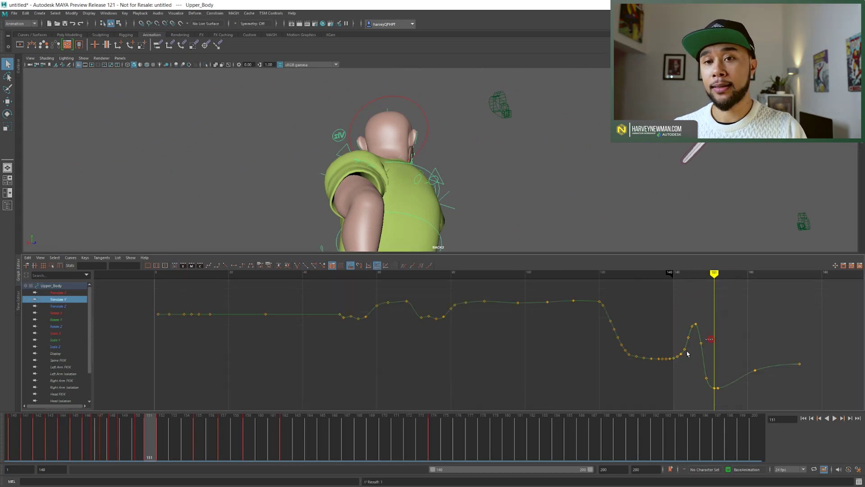
pyautogui.moveTo(687, 353); pyautogui.dragTo(685, 356)
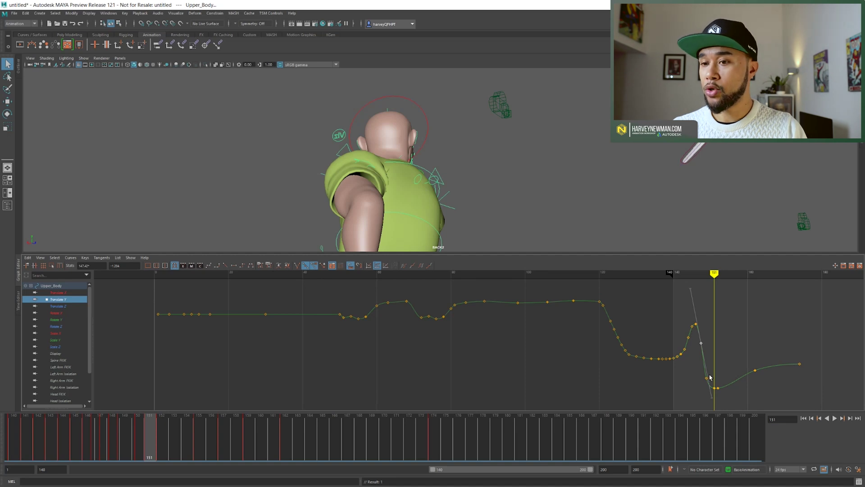
# Step: Scrub back to frame 147 and undo the deselection of the Upper_Body control
pyautogui.moveTo(157, 436)
pyautogui.mouseDown()
pyautogui.moveTo(74, 441)
pyautogui.moveTo(169, 443)
pyautogui.moveTo(104, 445)
pyautogui.mouseUp()
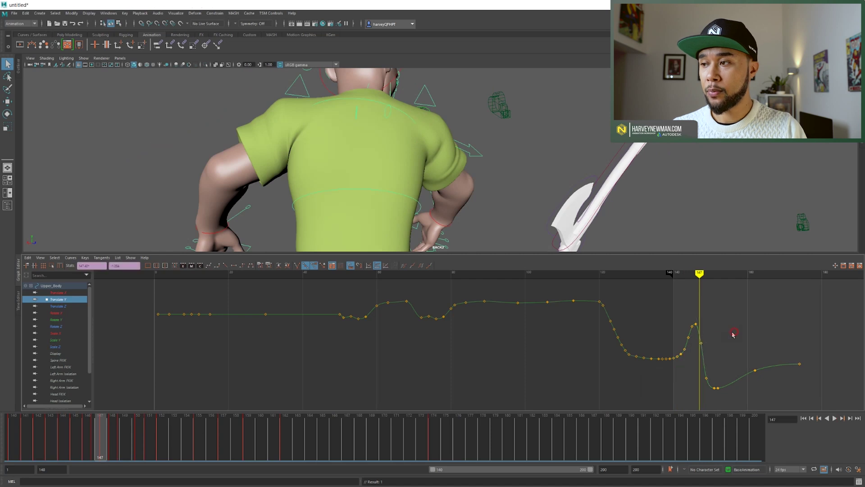
pyautogui.keyDown('shift'); pyautogui.moveTo(721, 344); pyautogui.dragTo(712, 366, button='middle'); pyautogui.keyUp('shift')
pyautogui.hotkey('ctrl', 'z')
pyautogui.hotkey('ctrl', 'z')
pyautogui.hotkey('ctrl', 'z')
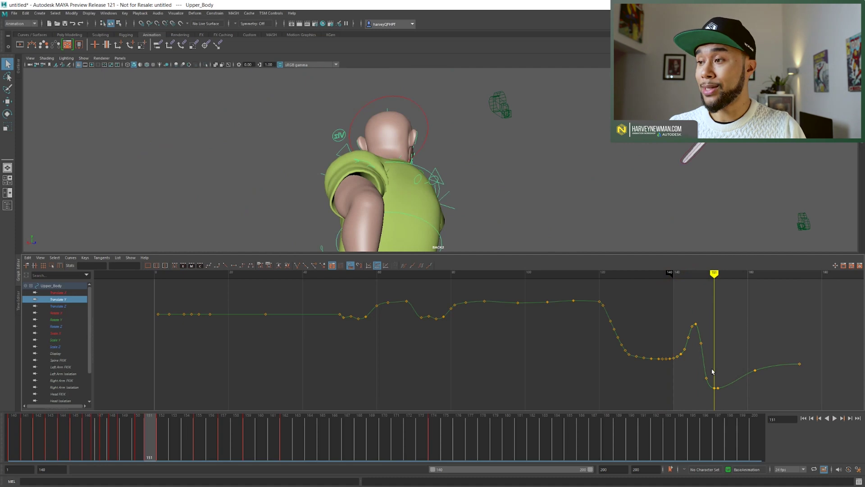
# Step: Select the Translate Y key at frame 147.42 with the Move tool and try to scrub the current time onto it
pyautogui.click(702, 343)
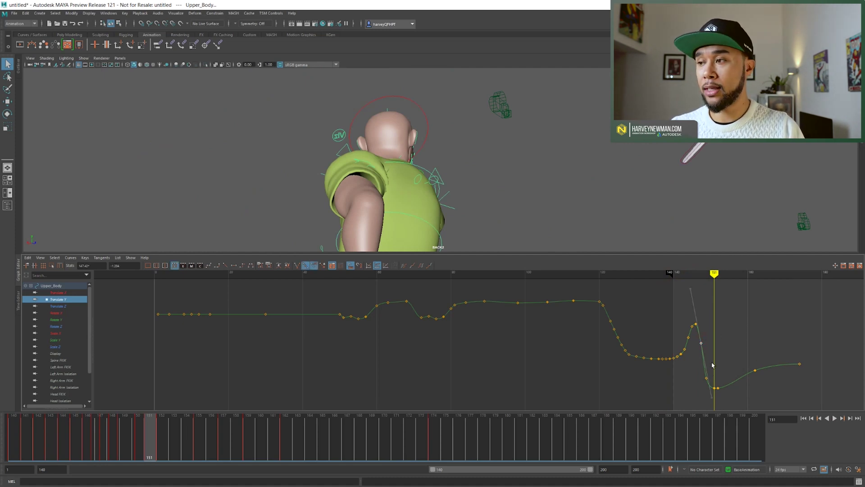
pyautogui.press('w')
pyautogui.moveTo(707, 340)
pyautogui.keyDown('shift'); pyautogui.mouseDown(button='middle')
pyautogui.moveTo(714, 318)
pyautogui.moveTo(710, 337)
pyautogui.moveTo(718, 325)
pyautogui.moveTo(723, 337)
pyautogui.mouseUp(button='middle'); pyautogui.keyUp('shift')
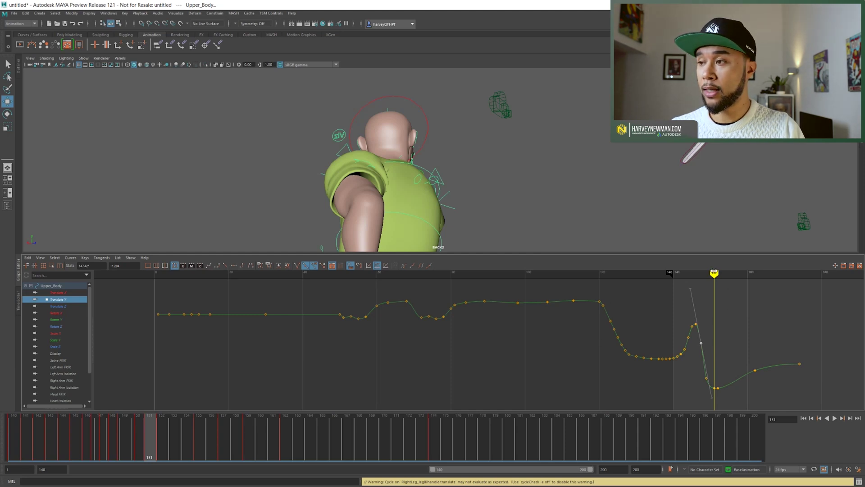
pyautogui.moveTo(715, 274); pyautogui.dragTo(702, 278)
pyautogui.click(712, 341)
pyautogui.click(701, 343)
pyautogui.moveTo(729, 335)
pyautogui.keyDown('shift'); pyautogui.mouseDown(button='middle')
pyautogui.moveTo(712, 353)
pyautogui.moveTo(726, 330)
pyautogui.mouseUp(button='middle'); pyautogui.keyUp('shift')
pyautogui.hotkey('ctrl', 'z')
# Step: Scrub the Graph Editor's time marker around the selected key and briefly play the animation
pyautogui.click(707, 355)
pyautogui.click(729, 344)
pyautogui.moveTo(703, 280); pyautogui.dragTo(702, 280)
pyautogui.hotkey('alt', 'v')
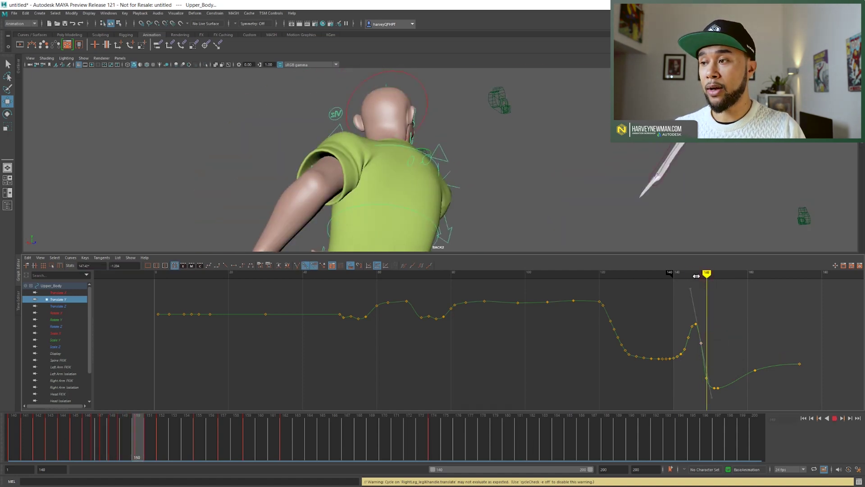
pyautogui.hotkey('alt', 'v')
pyautogui.hotkey('alt', 'v')
# Step: Select the Translate Y keys at frames 148.83 and 147.42 and those just before the peak in turn, and scrub to frame 144
pyautogui.click(716, 367)
pyautogui.moveTo(727, 369); pyautogui.dragTo(702, 382)
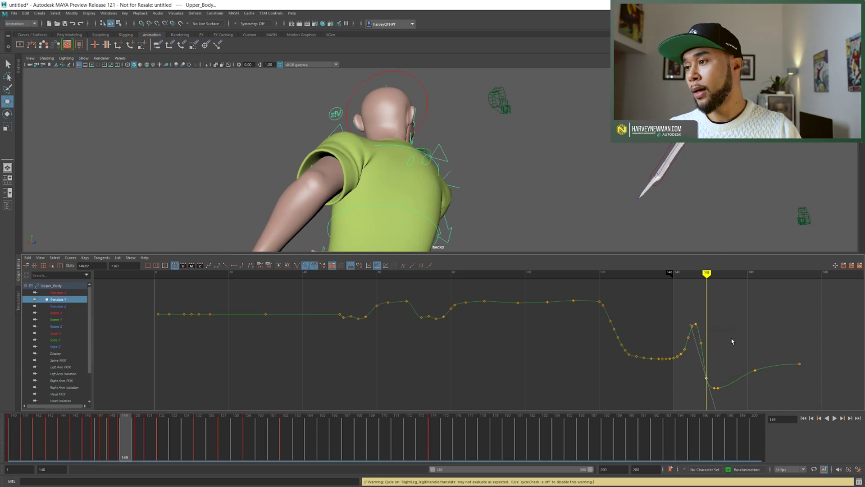
pyautogui.click(701, 349)
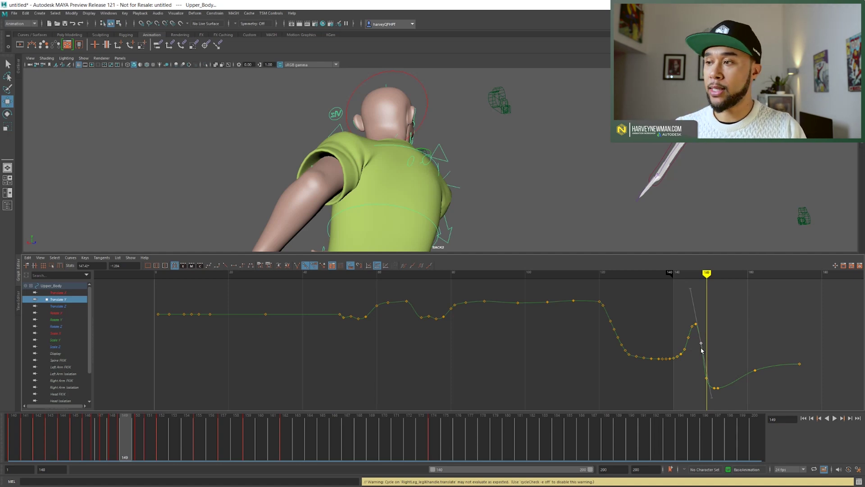
pyautogui.click(744, 351)
pyautogui.moveTo(685, 334); pyautogui.dragTo(696, 357)
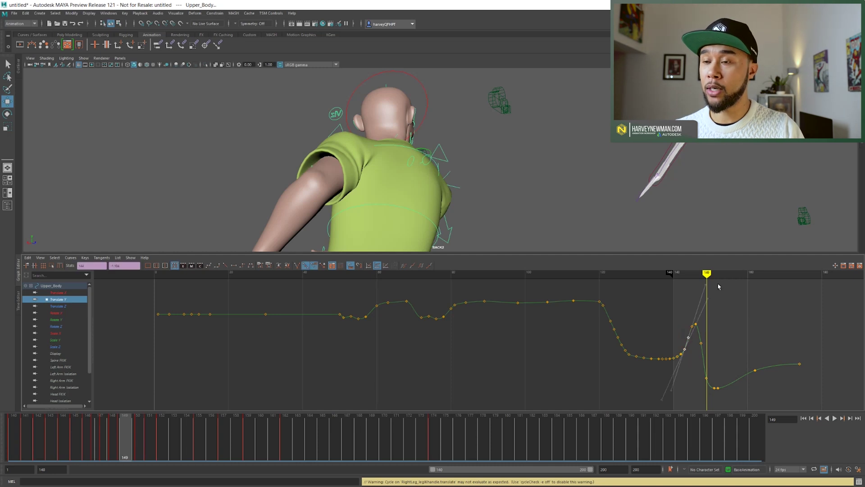
pyautogui.moveTo(708, 275); pyautogui.dragTo(687, 292)
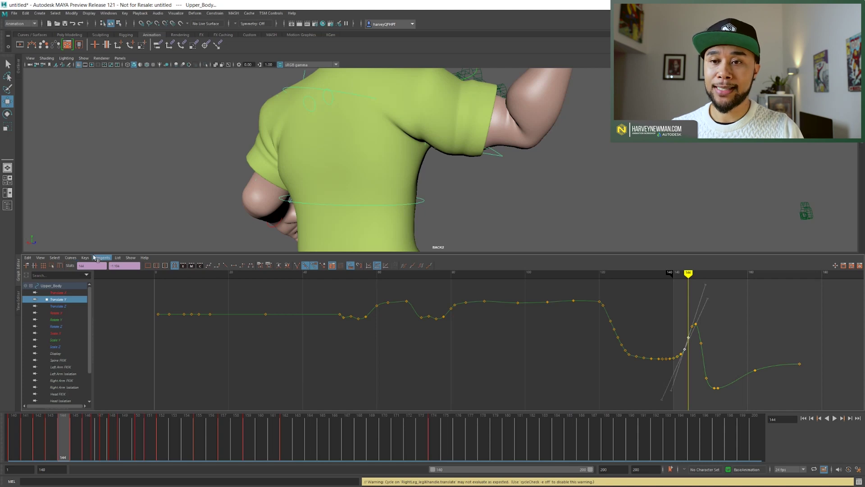
# Step: Enable the Graph Editor's Snap time to selection option and clear the key selection
pyautogui.click(55, 258)
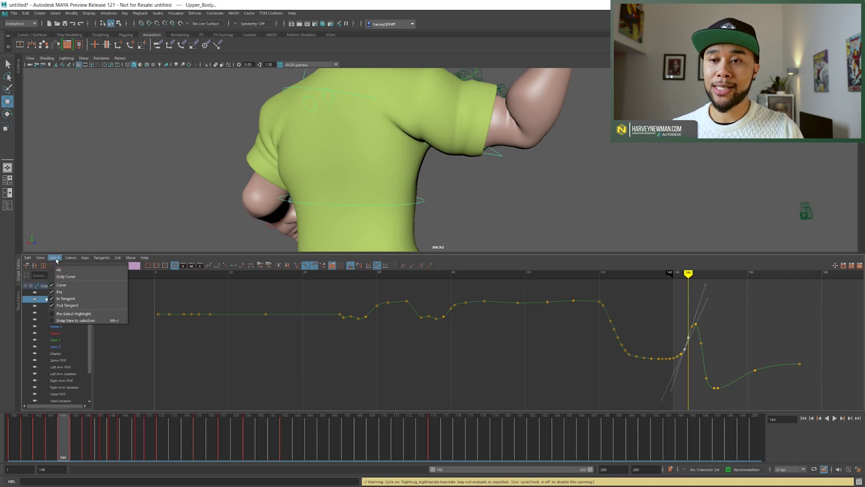
pyautogui.click(53, 320)
pyautogui.click(155, 365)
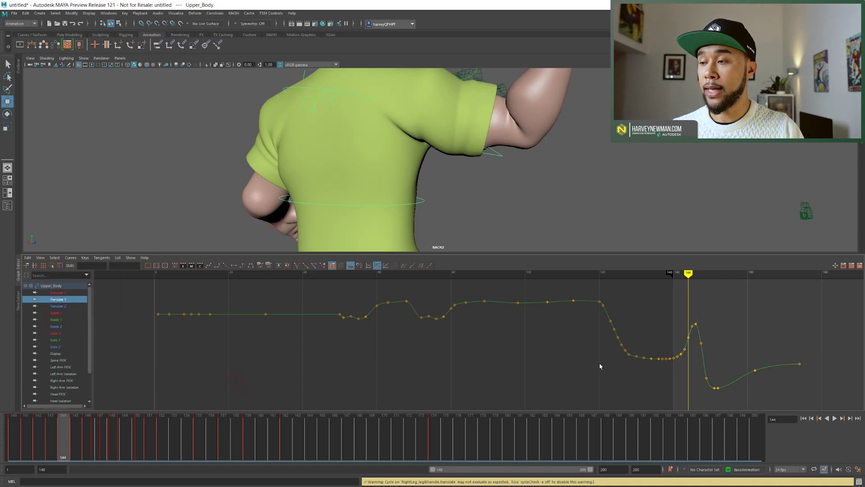
# Step: Select the Translate Y keys at frames 146, 147.42 and 148.83 in turn to snap the current time to each
pyautogui.moveTo(696, 336)
pyautogui.mouseDown()
pyautogui.moveTo(708, 350)
pyautogui.moveTo(691, 347)
pyautogui.mouseUp()
pyautogui.click(695, 324)
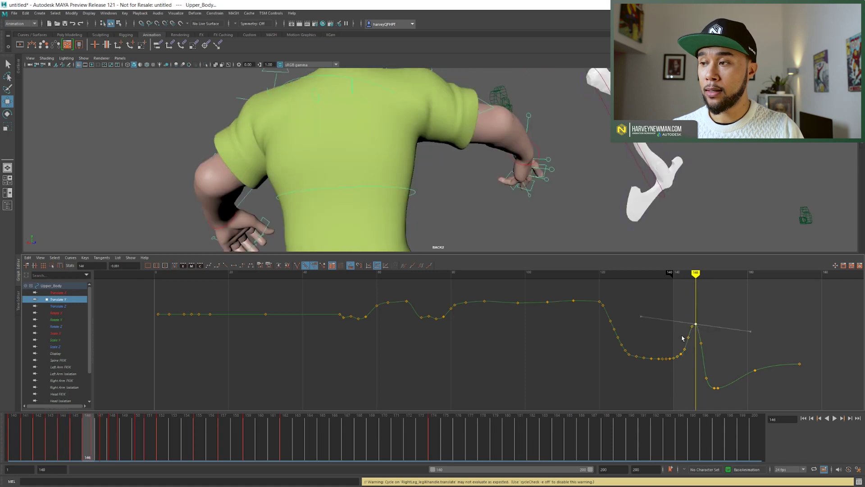
pyautogui.click(700, 344)
pyautogui.moveTo(710, 385); pyautogui.dragTo(702, 381)
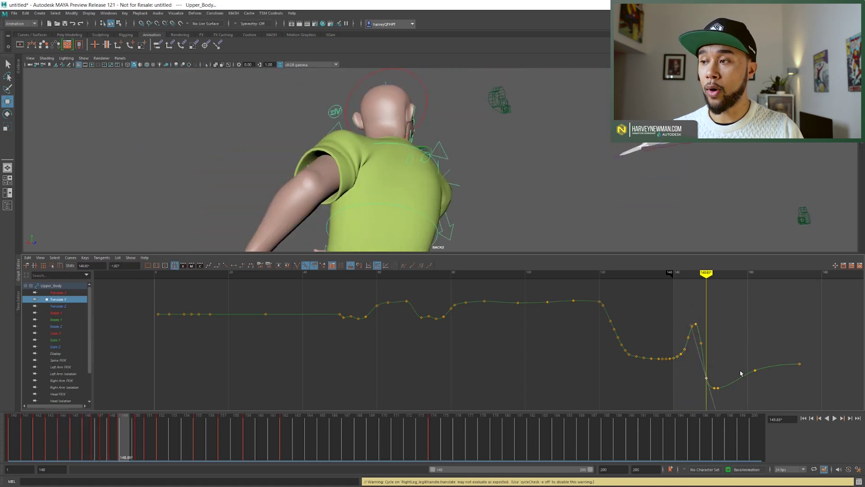
# Step: Snap the current time to the Translate Y keys at frames 162 and 146, and finish on the key at frame 147.42
pyautogui.moveTo(748, 364); pyautogui.dragTo(768, 392)
pyautogui.moveTo(710, 331); pyautogui.dragTo(698, 346)
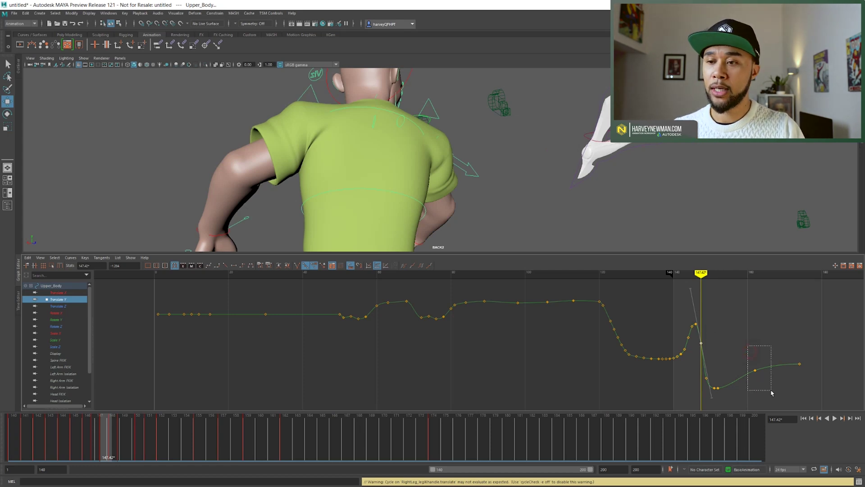
pyautogui.click(755, 370)
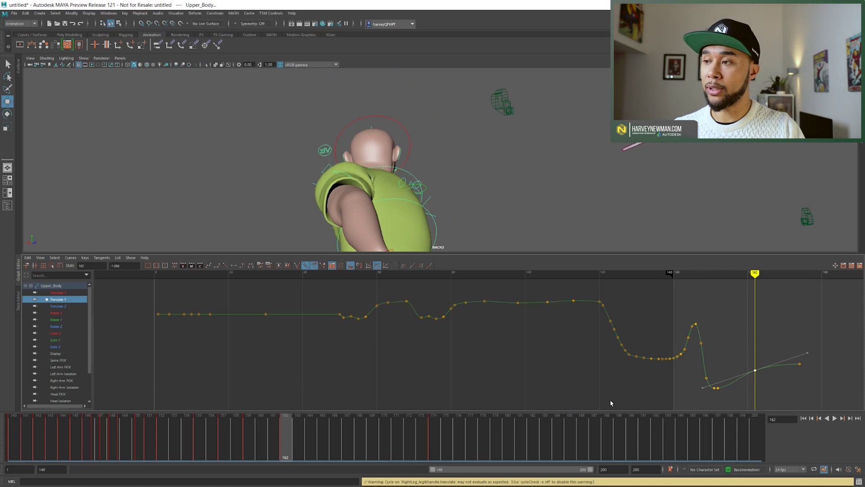
pyautogui.click(695, 324)
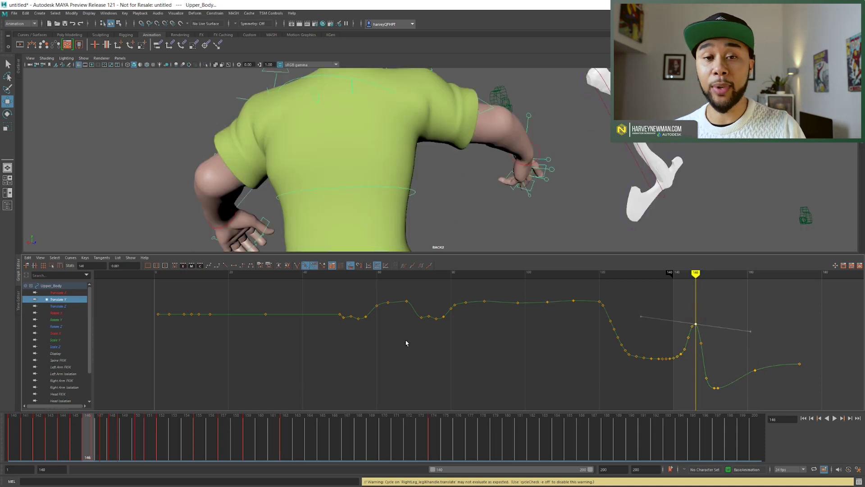
pyautogui.click(701, 343)
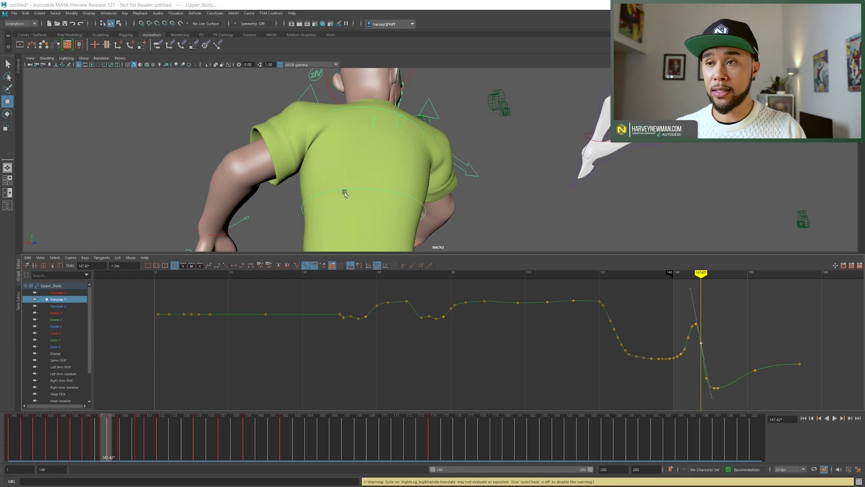
# Step: Select the Spine_Middle_FK control and toggle the viewport between the four-view layout and the single BACK2 camera view
pyautogui.click(395, 191)
pyautogui.press('space')
pyautogui.press('space')
pyautogui.press('space')
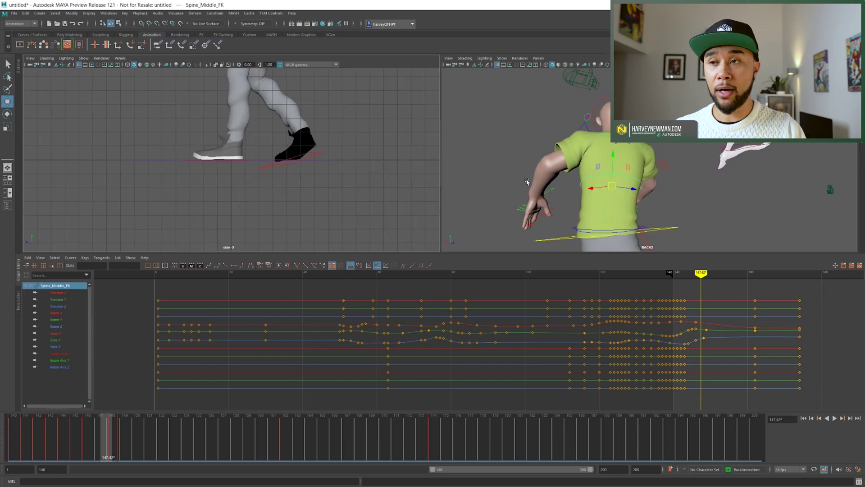
pyautogui.press('space')
pyautogui.press('space')
# Step: Bring up the hotbox over the maximised BACK2 view and look at the camera view choices in its centre
pyautogui.moveTo(378, 188); pyautogui.dragTo(375, 187)
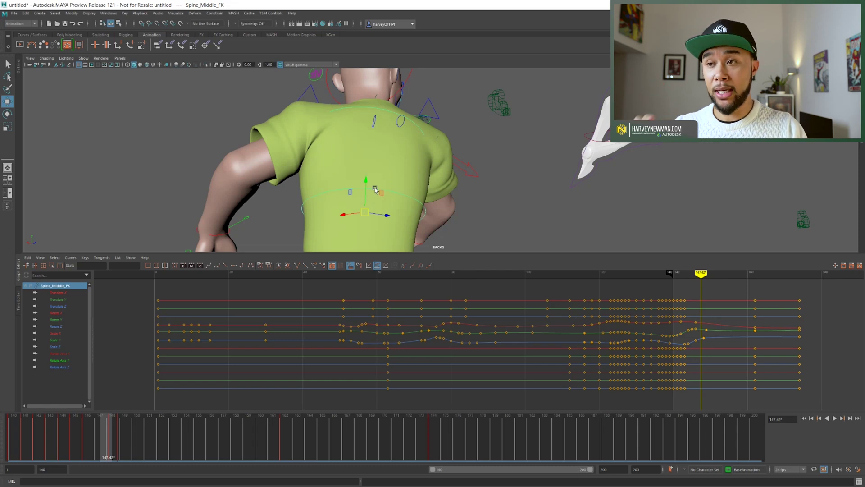
pyautogui.press('space')
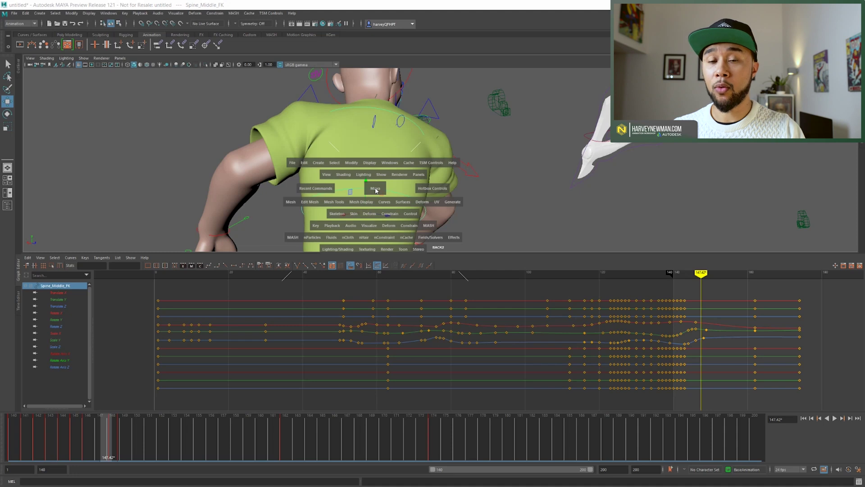
pyautogui.moveTo(376, 190); pyautogui.dragTo(376, 190)
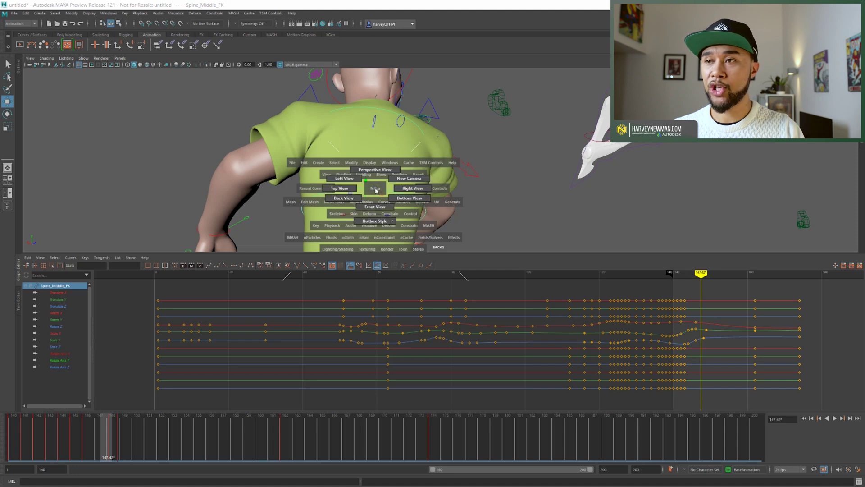
pyautogui.click(382, 174)
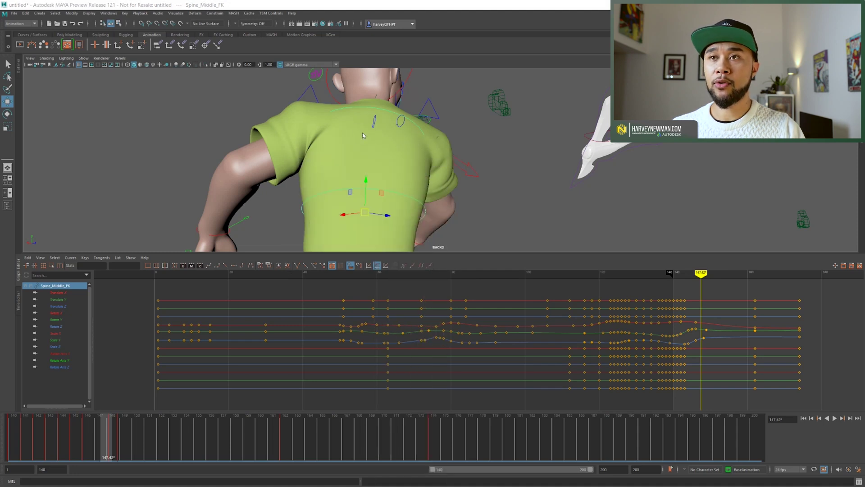
# Step: Display the hotbox again and examine its row of main menus such as File, Create and Select
pyautogui.press('space')
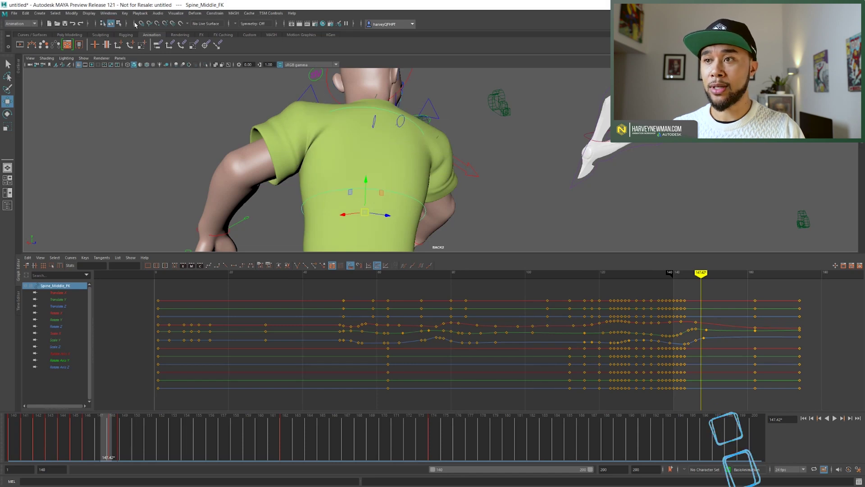
pyautogui.press('space')
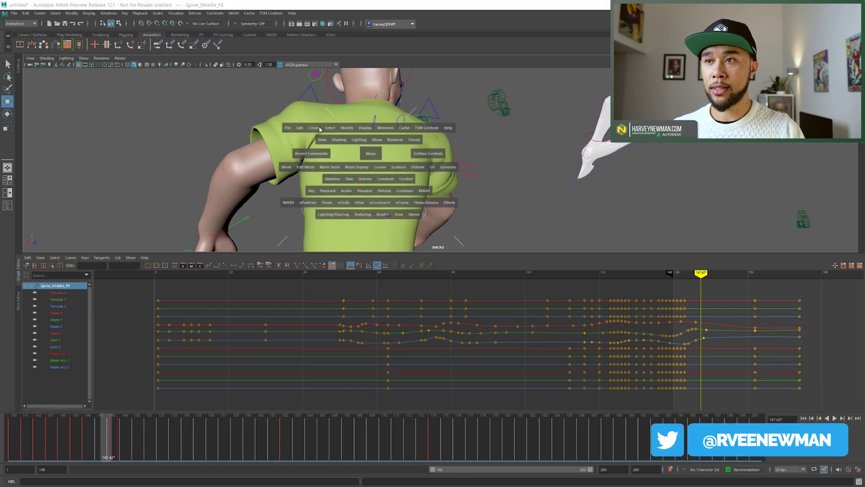
pyautogui.click(338, 128)
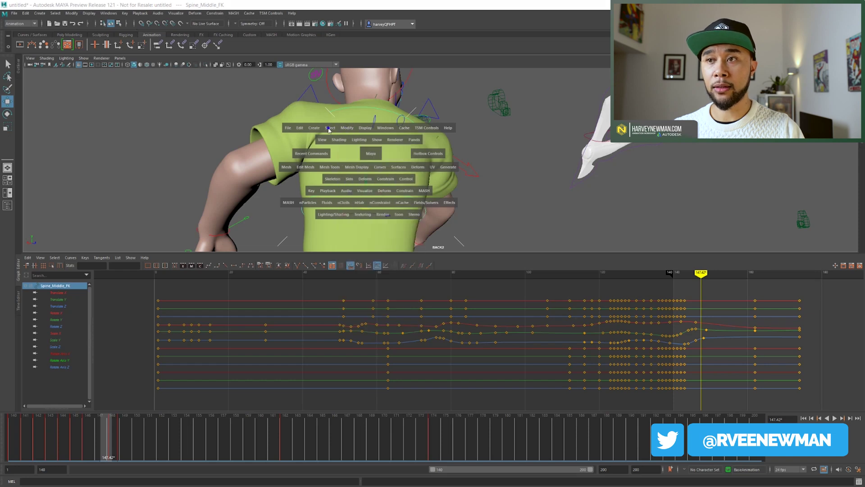
pyautogui.click(287, 129)
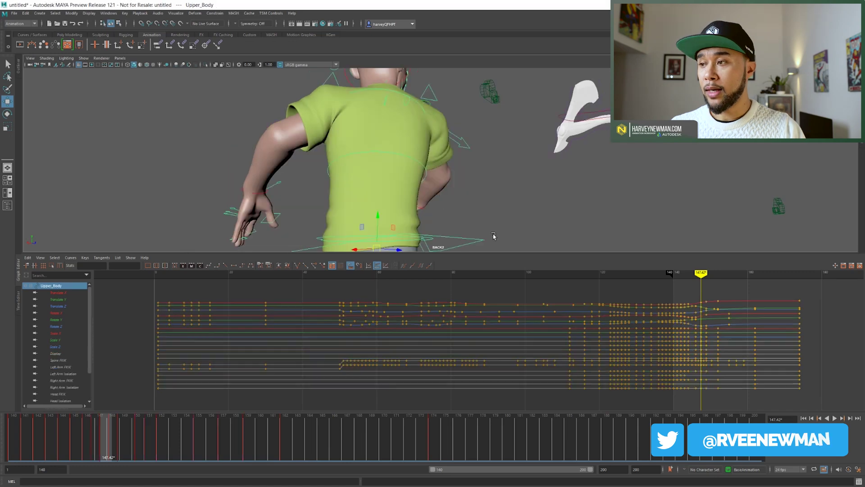
# Step: Show only the Upper_Body control's Translate Y curve, select its key at frame 147.42 and open the curve editing options
pyautogui.click(63, 299)
pyautogui.moveTo(698, 306); pyautogui.dragTo(726, 356)
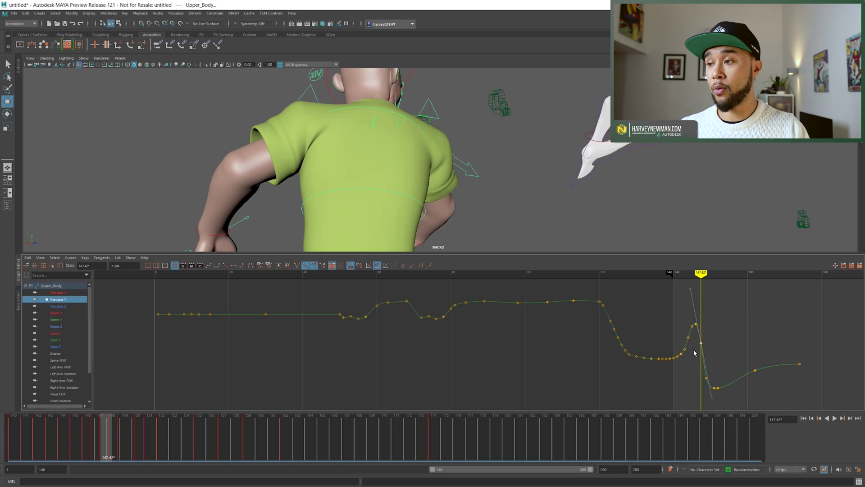
pyautogui.rightClick(707, 341)
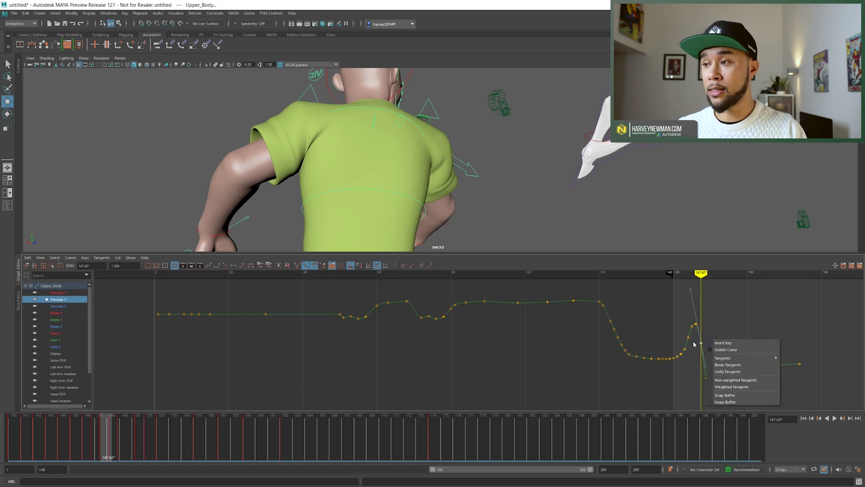
# Step: Snap the current time to the Translate Y key at frame 146 and look at the key editing options
pyautogui.rightClick(693, 344)
pyautogui.rightClick(678, 322)
pyautogui.rightClick(720, 318)
pyautogui.rightClick(702, 294)
pyautogui.rightClick(670, 334)
pyautogui.rightClick(711, 295)
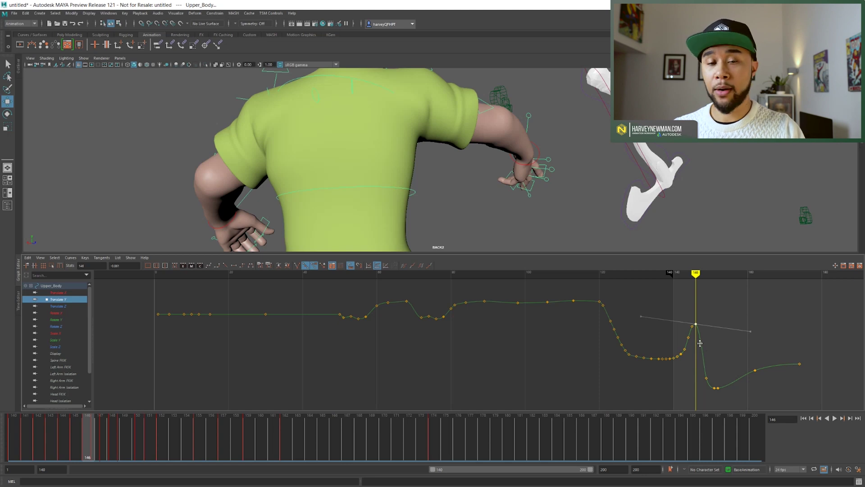
pyautogui.rightClick(701, 344)
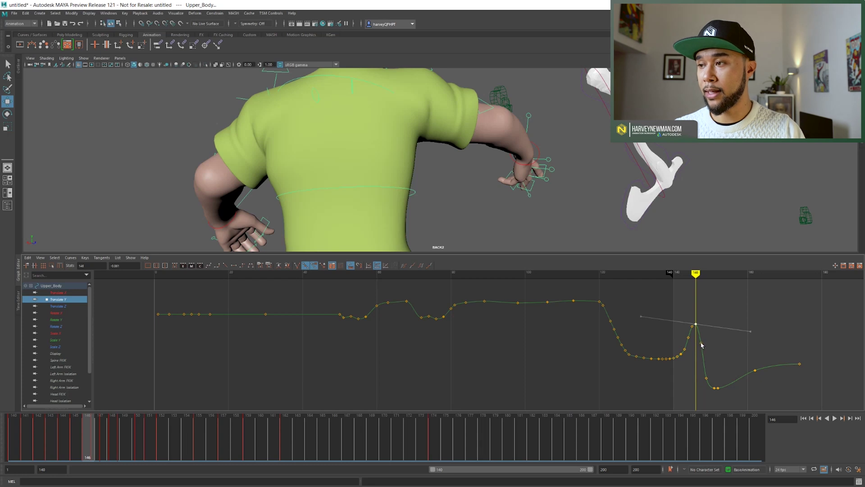
# Step: Try a stepped out tangent on the Translate Y key at frame 147.42, undo it and clear the key selection
pyautogui.moveTo(714, 336); pyautogui.dragTo(699, 354)
pyautogui.click(721, 341)
pyautogui.click(702, 344)
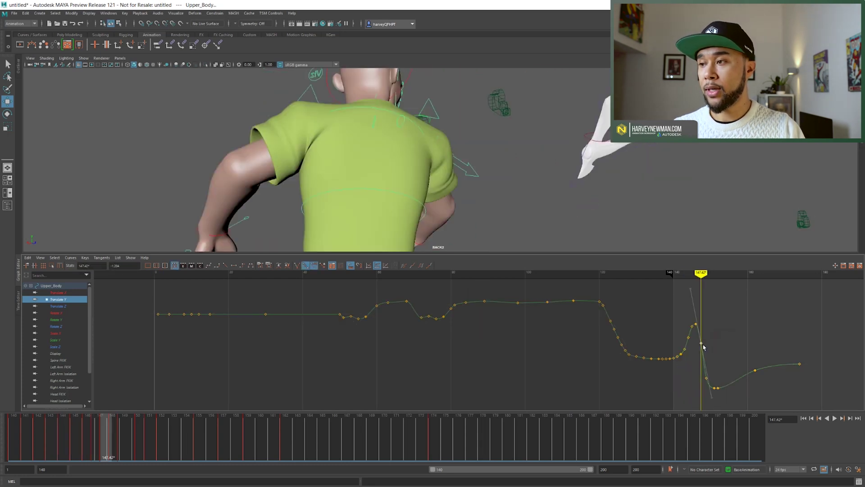
pyautogui.moveTo(704, 347)
pyautogui.mouseDown(button='right')
pyautogui.moveTo(668, 345)
pyautogui.moveTo(669, 332)
pyautogui.moveTo(706, 356)
pyautogui.moveTo(668, 361)
pyautogui.moveTo(648, 337)
pyautogui.moveTo(668, 360)
pyautogui.moveTo(668, 343)
pyautogui.moveTo(739, 345)
pyautogui.moveTo(738, 328)
pyautogui.moveTo(716, 335)
pyautogui.mouseUp(button='right')
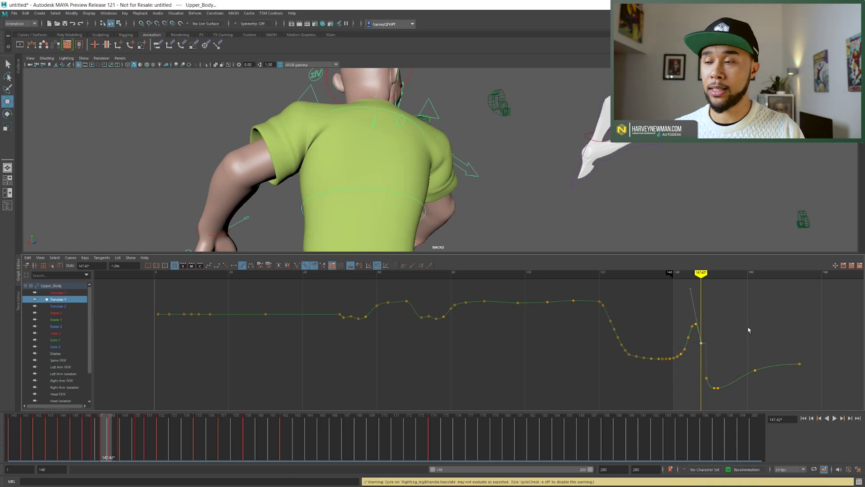
pyautogui.hotkey('ctrl', 'z')
pyautogui.click(718, 326)
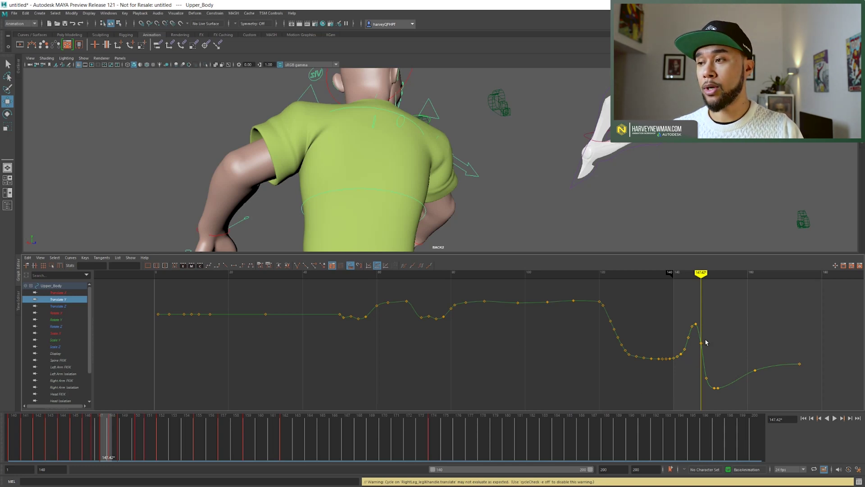
pyautogui.rightClick(643, 343)
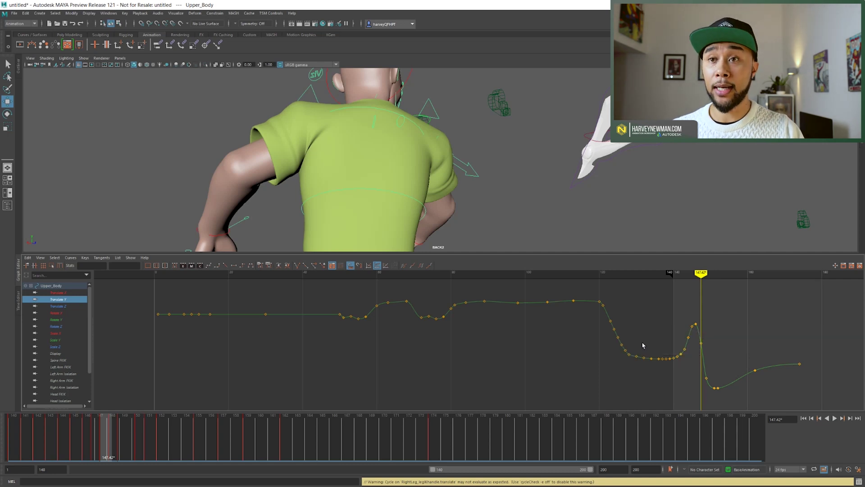
# Step: Open the Hotkey Editor
pyautogui.click(109, 13)
pyautogui.click(125, 13)
pyautogui.moveTo(108, 13)
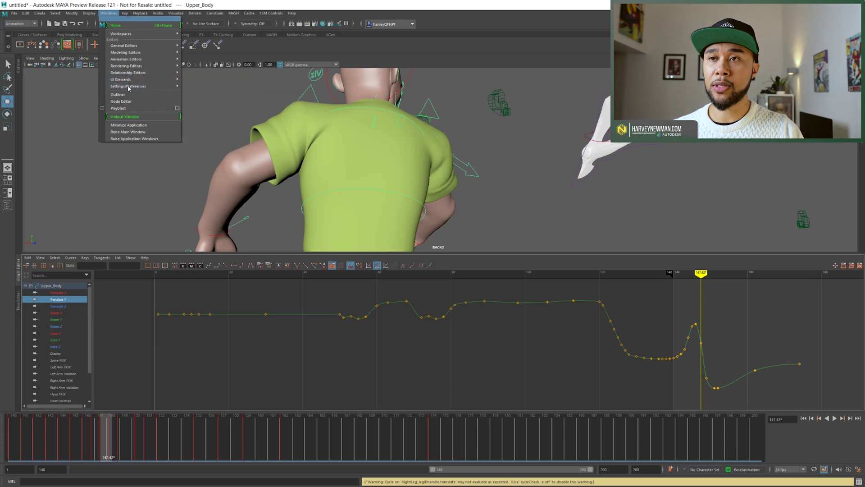
pyautogui.moveTo(135, 86)
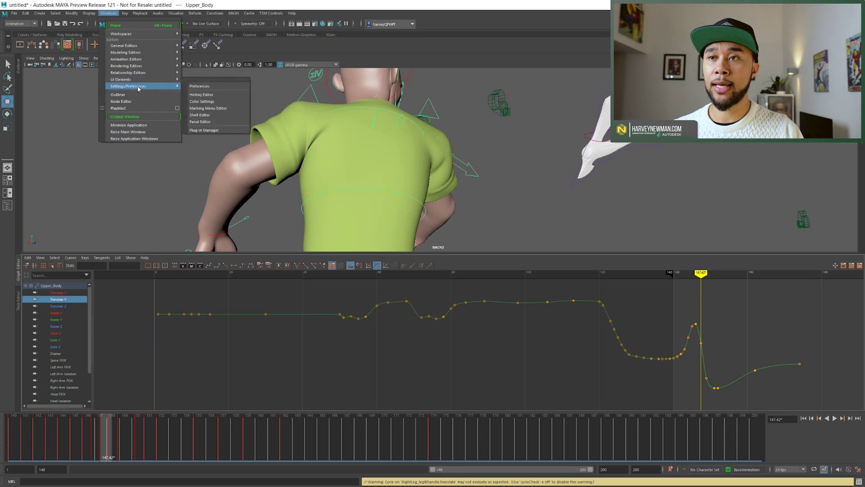
pyautogui.click(219, 96)
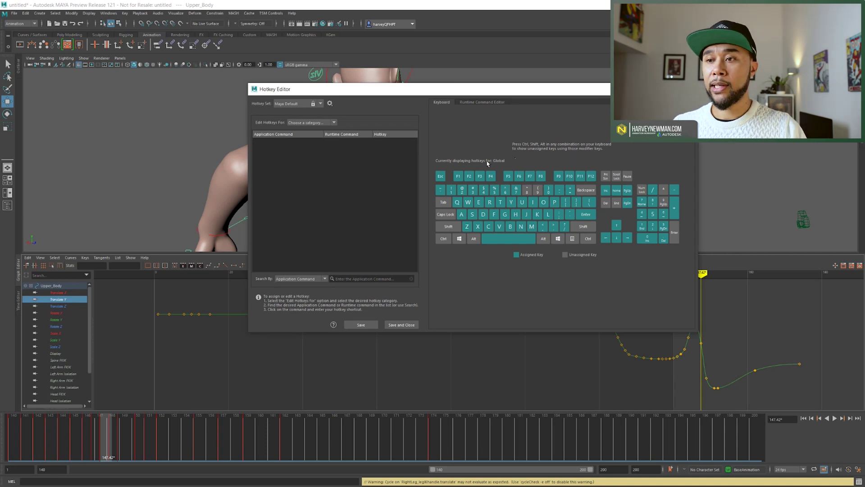
# Step: Search the Hotkey Editor's application commands for "marking" and look through the marking menu entries
pyautogui.click(311, 278)
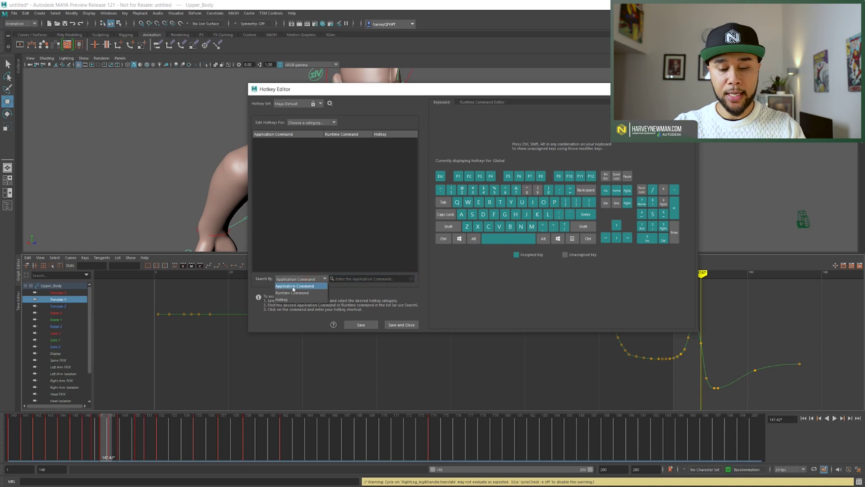
pyautogui.click(345, 280)
pyautogui.click(342, 279)
pyautogui.write('marking')
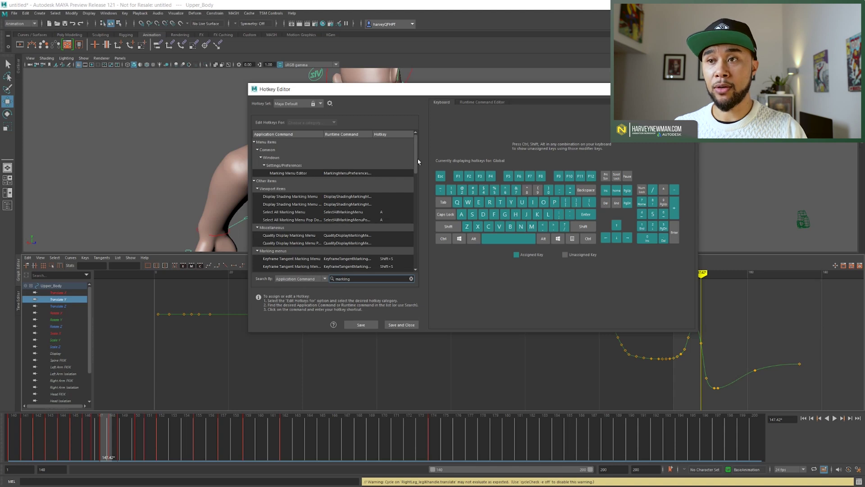
pyautogui.scroll(-2, 416, 171)
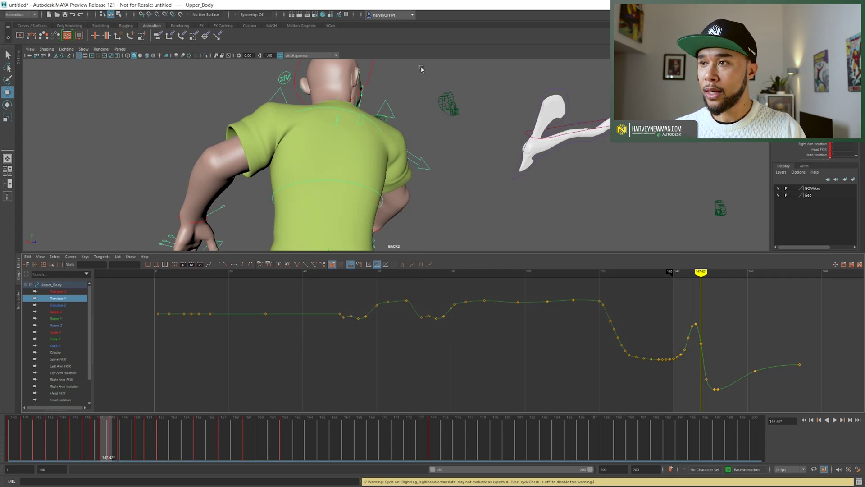
# Step: Look at the BACK2 viewport's panel and layout options, and dismiss them
pyautogui.press('space')
pyautogui.press('space')
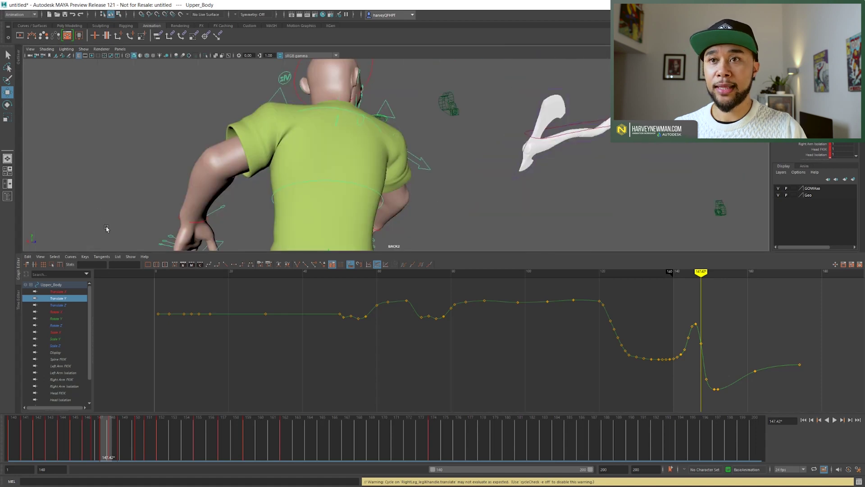
pyautogui.click(122, 49)
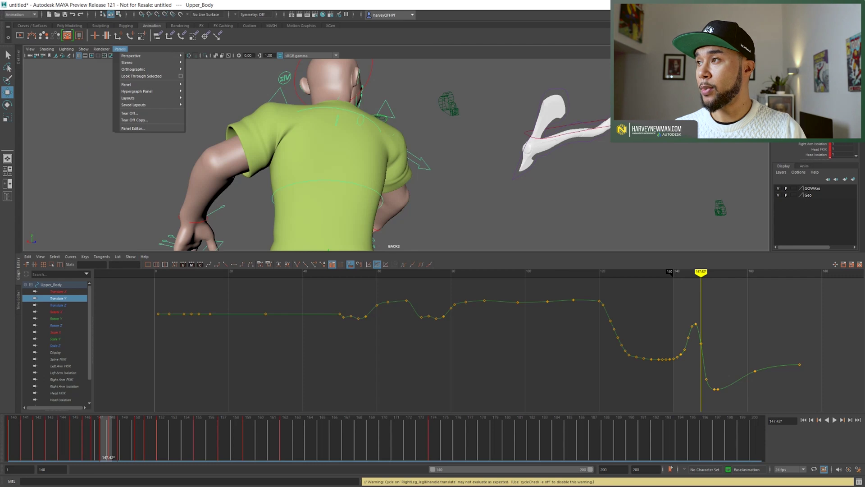
pyautogui.press('Escape')
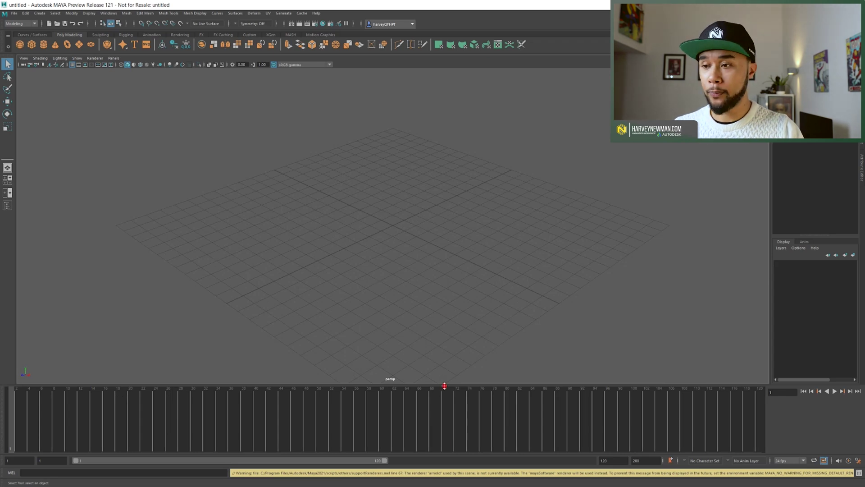
# Step: Move the current time to frame 44 in the empty scene, and view the Import Audio dialog without importing a file
pyautogui.rightClick(426, 422)
pyautogui.click(279, 419)
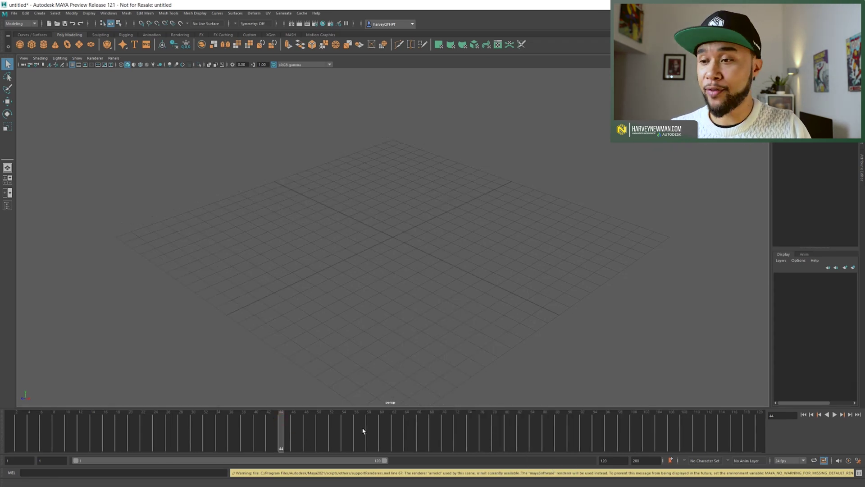
pyautogui.rightClick(372, 433)
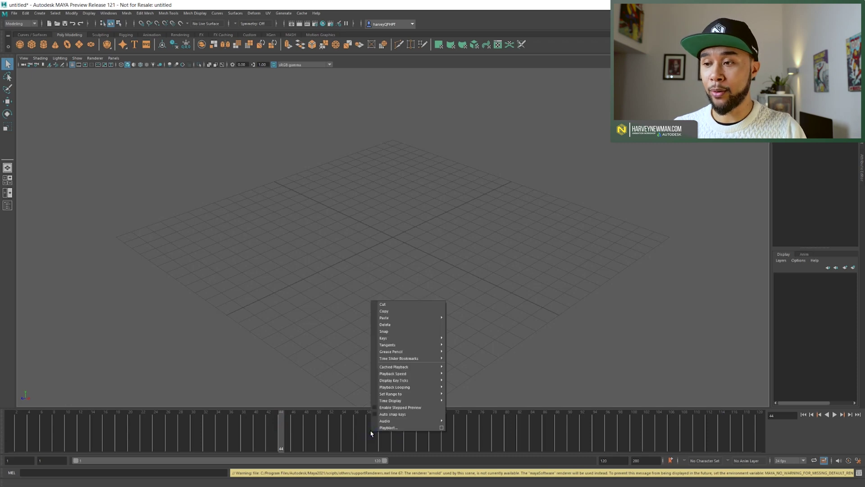
pyautogui.moveTo(396, 421)
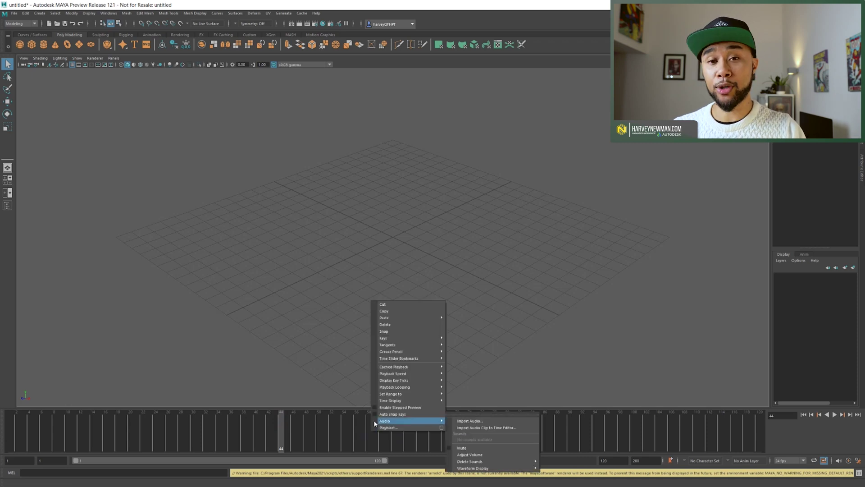
pyautogui.click(487, 423)
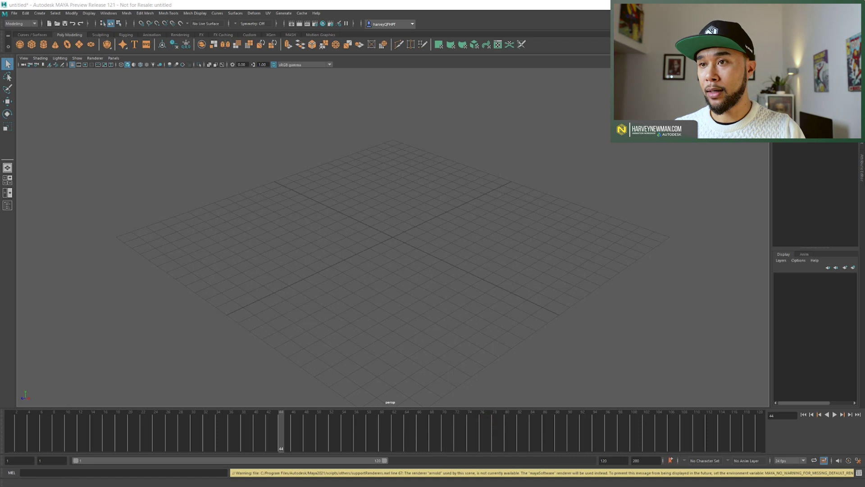
pyautogui.moveTo(409, 101); pyautogui.dragTo(413, 100)
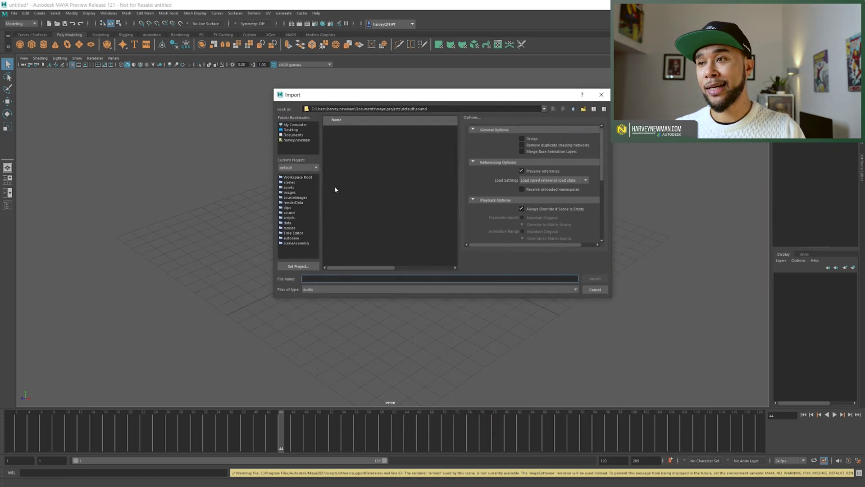
pyautogui.click(603, 96)
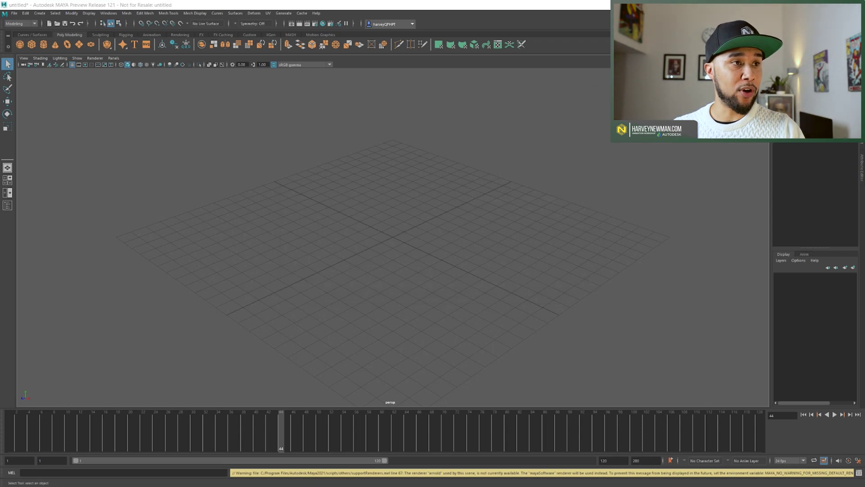
# Step: Load an audio file straight onto the time slider and set its waveform display to Bottom
pyautogui.moveTo(2, 270); pyautogui.dragTo(471, 448)
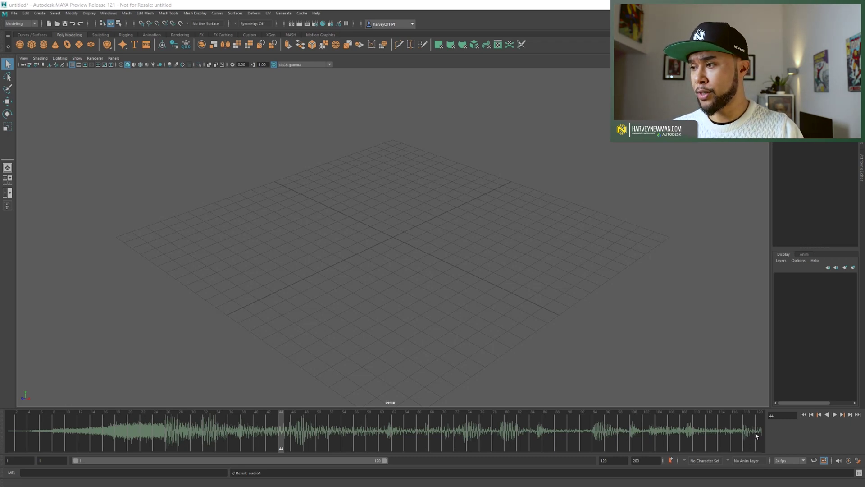
pyautogui.rightClick(839, 462)
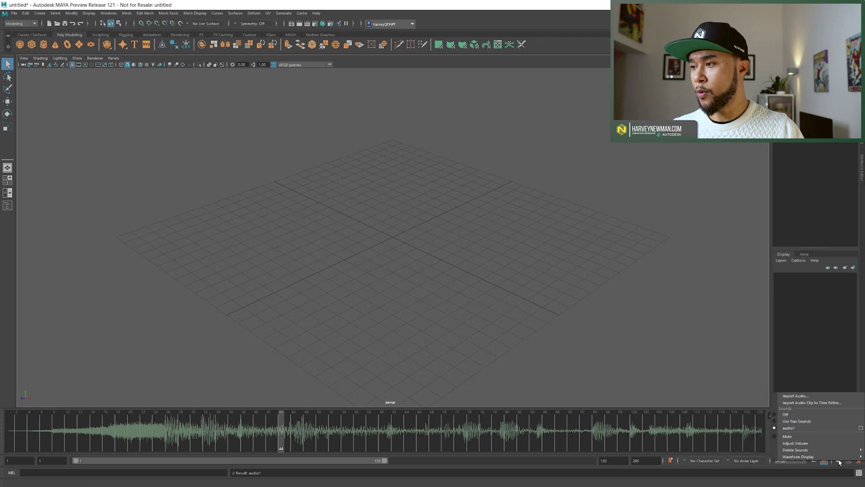
pyautogui.moveTo(806, 456)
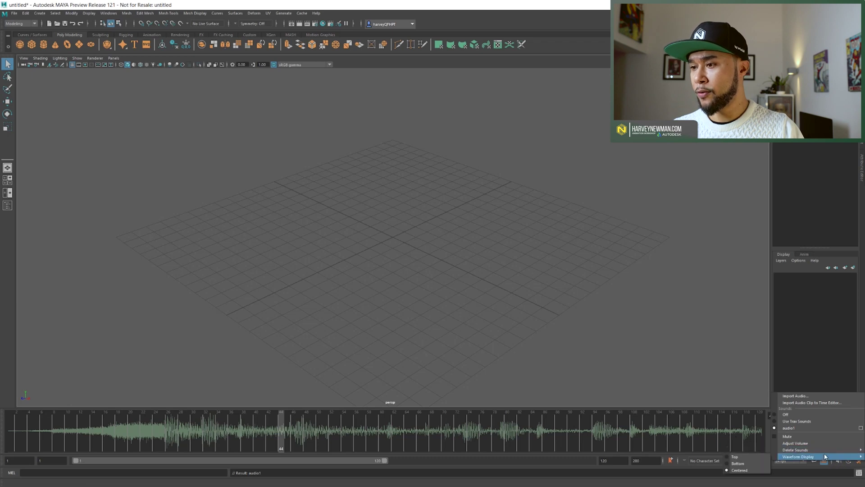
pyautogui.click(750, 464)
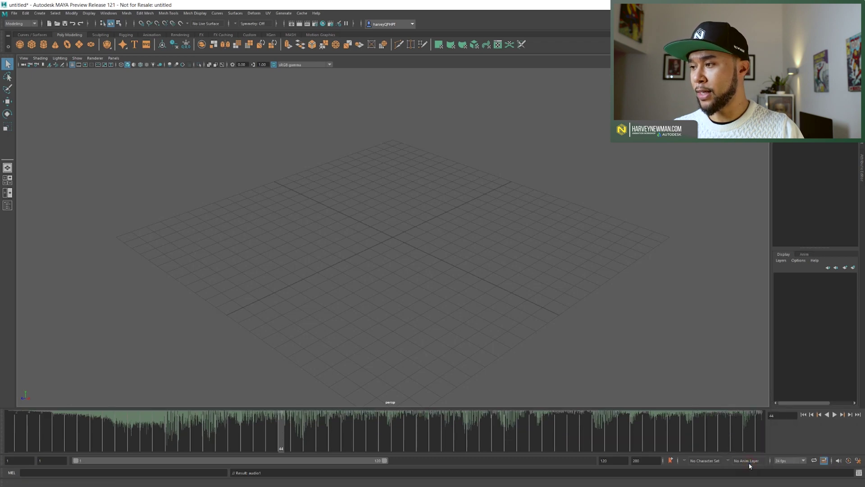
# Step: Set the time slider audio's waveform display to Top
pyautogui.rightClick(839, 463)
pyautogui.moveTo(807, 457)
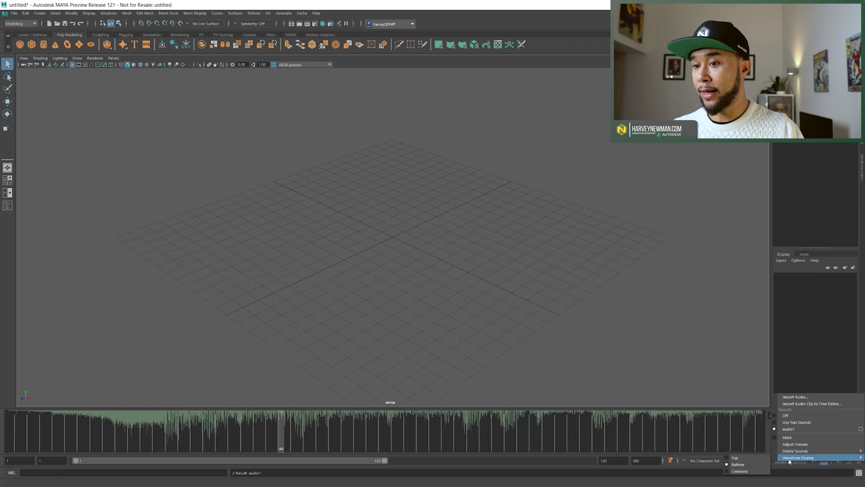
pyautogui.click(743, 457)
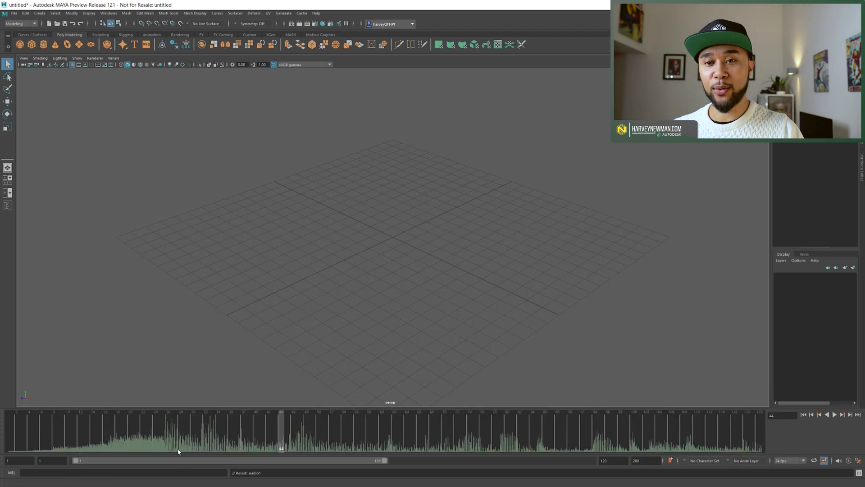
# Step: Shorten the playback range to end at frame 41 and move the current time to frame 26
pyautogui.moveTo(65, 425); pyautogui.dragTo(106, 426)
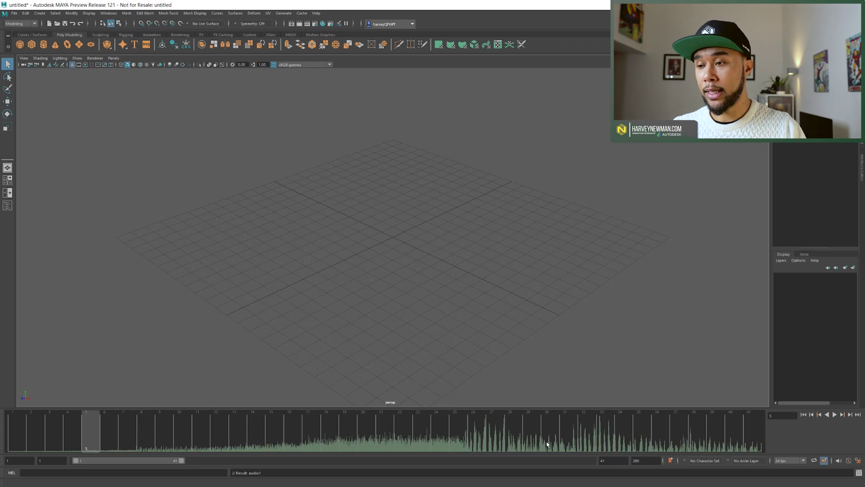
pyautogui.click(474, 427)
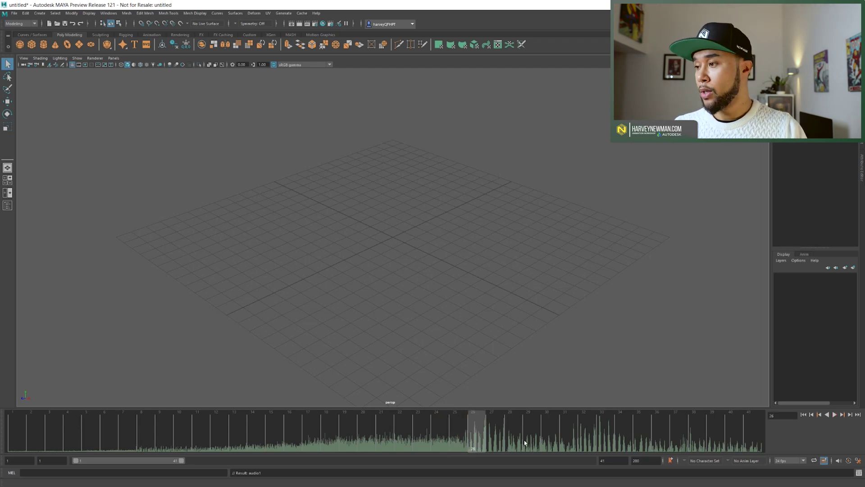
# Step: Mute and unmute the time slider audio several times and lower its volume, leaving the sound on
pyautogui.rightClick(840, 462)
pyautogui.click(838, 463)
pyautogui.click(839, 463)
pyautogui.click(839, 463)
pyautogui.click(839, 463)
pyautogui.click(839, 464)
pyautogui.click(838, 463)
pyautogui.click(839, 464)
pyautogui.click(838, 464)
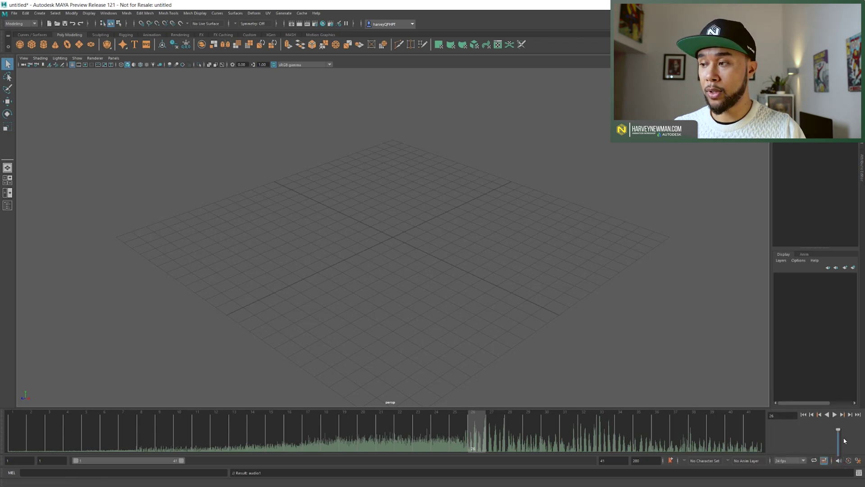
pyautogui.moveTo(839, 442); pyautogui.dragTo(841, 449)
pyautogui.click(843, 447)
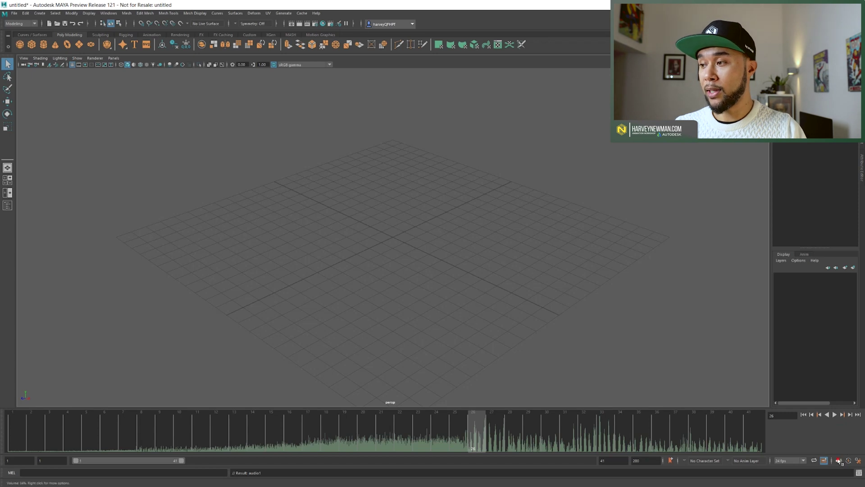
pyautogui.click(839, 460)
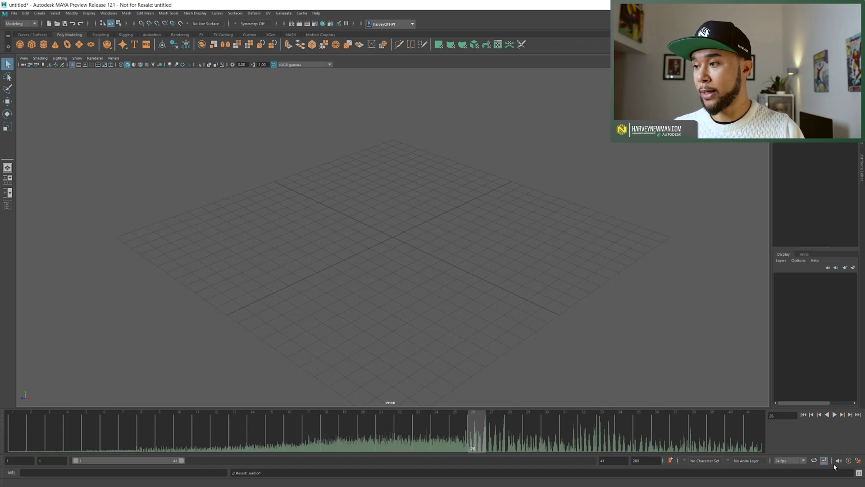
# Step: Set the audio's waveform display to Centered and enlarge the time slider's height for a bigger waveform
pyautogui.rightClick(838, 461)
pyautogui.moveTo(817, 458)
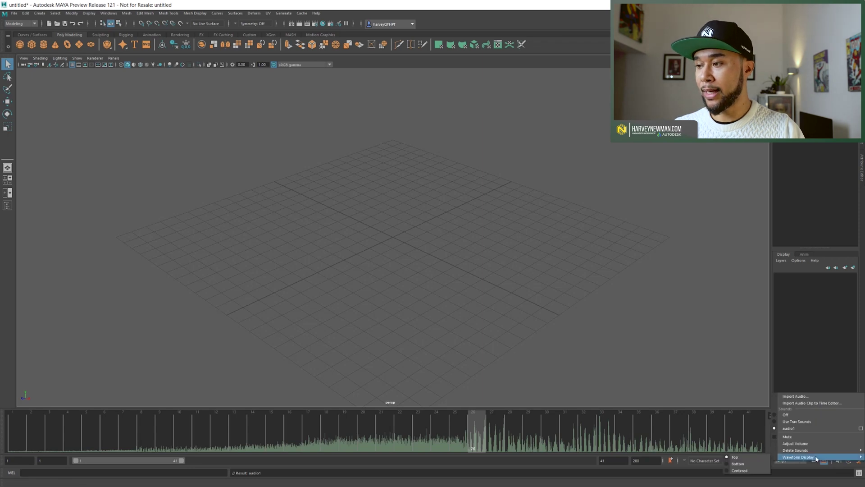
pyautogui.click(748, 470)
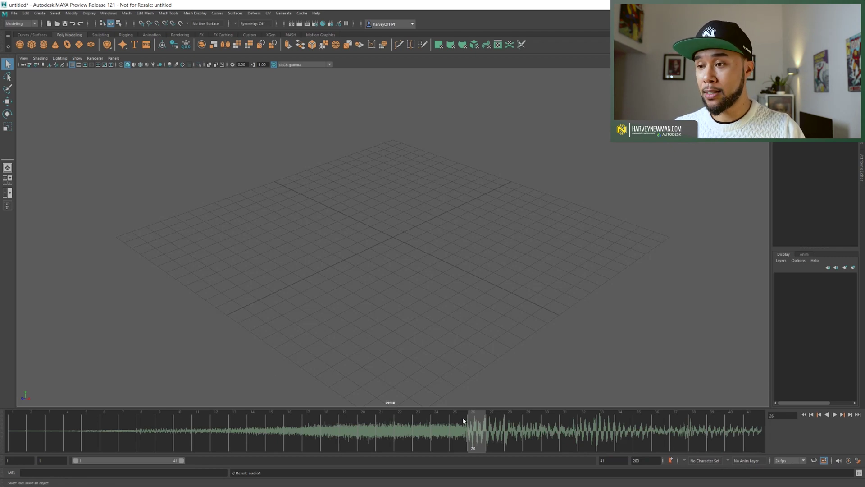
pyautogui.moveTo(480, 435)
pyautogui.mouseDown()
pyautogui.moveTo(440, 443)
pyautogui.moveTo(470, 441)
pyautogui.mouseUp()
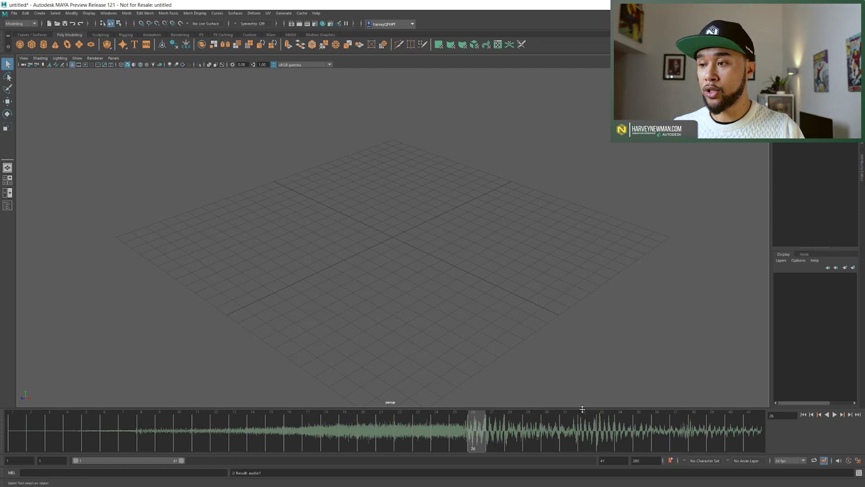
pyautogui.moveTo(583, 410); pyautogui.dragTo(535, 376)
pyautogui.moveTo(477, 374); pyautogui.dragTo(474, 342)
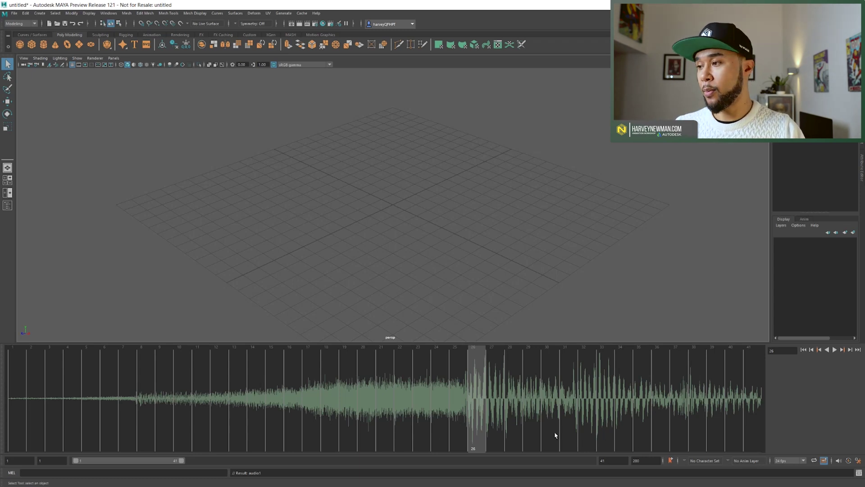
# Step: View the Delete Sounds options for the audio1 clip, and leave them without deleting the sound
pyautogui.click(839, 461)
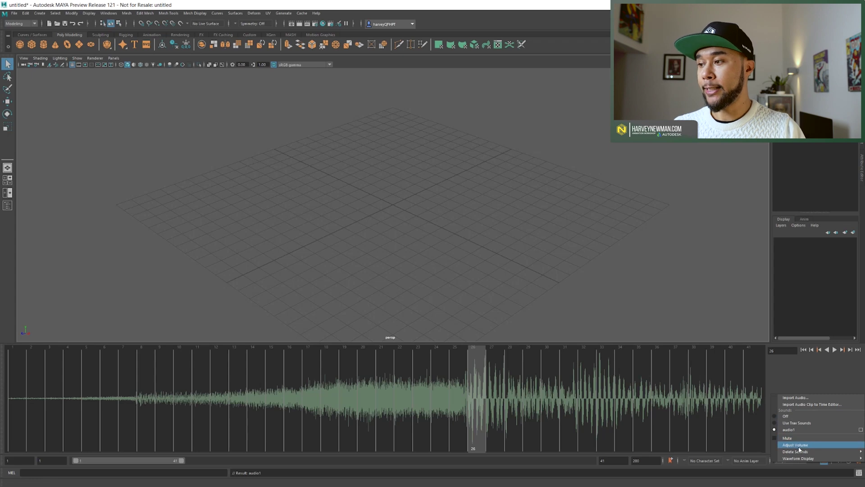
pyautogui.moveTo(801, 451)
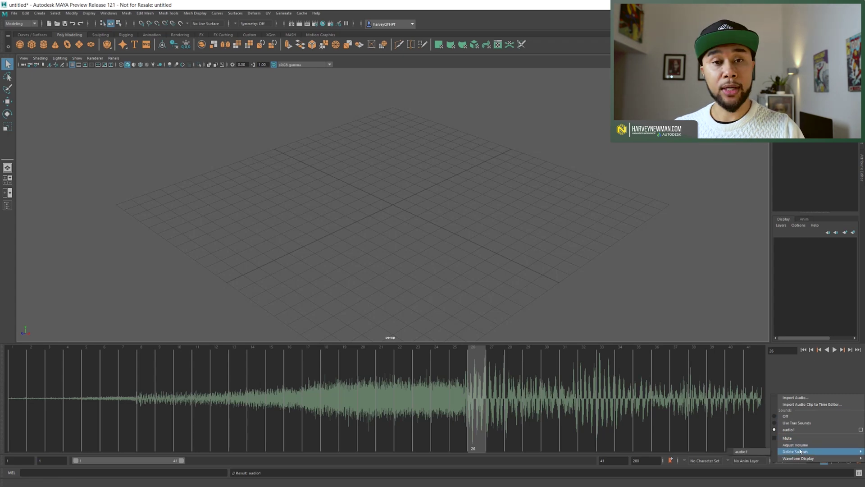
pyautogui.click(753, 452)
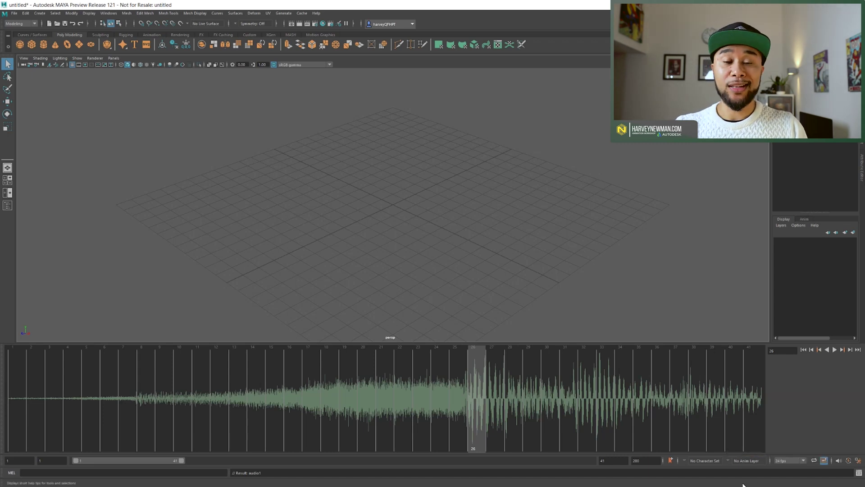